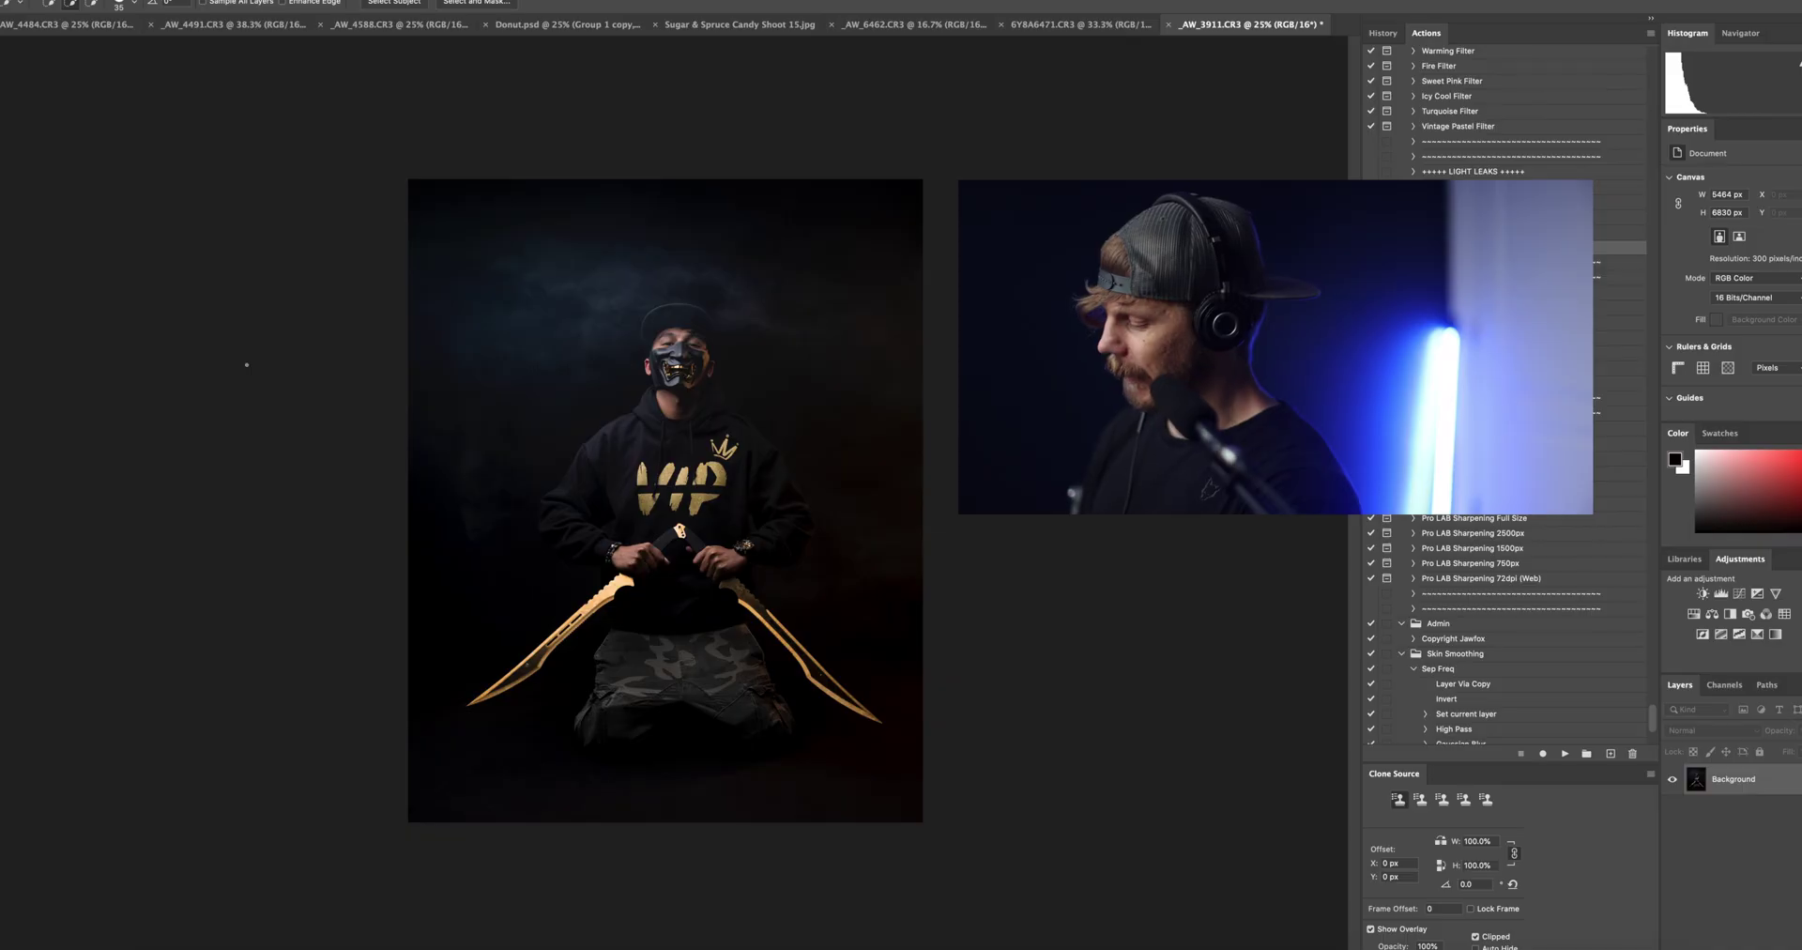
Duplicate the Background portrait onto a new Layer 1 with Cmd+J
{"action": "key", "text": "ctrl+j"}
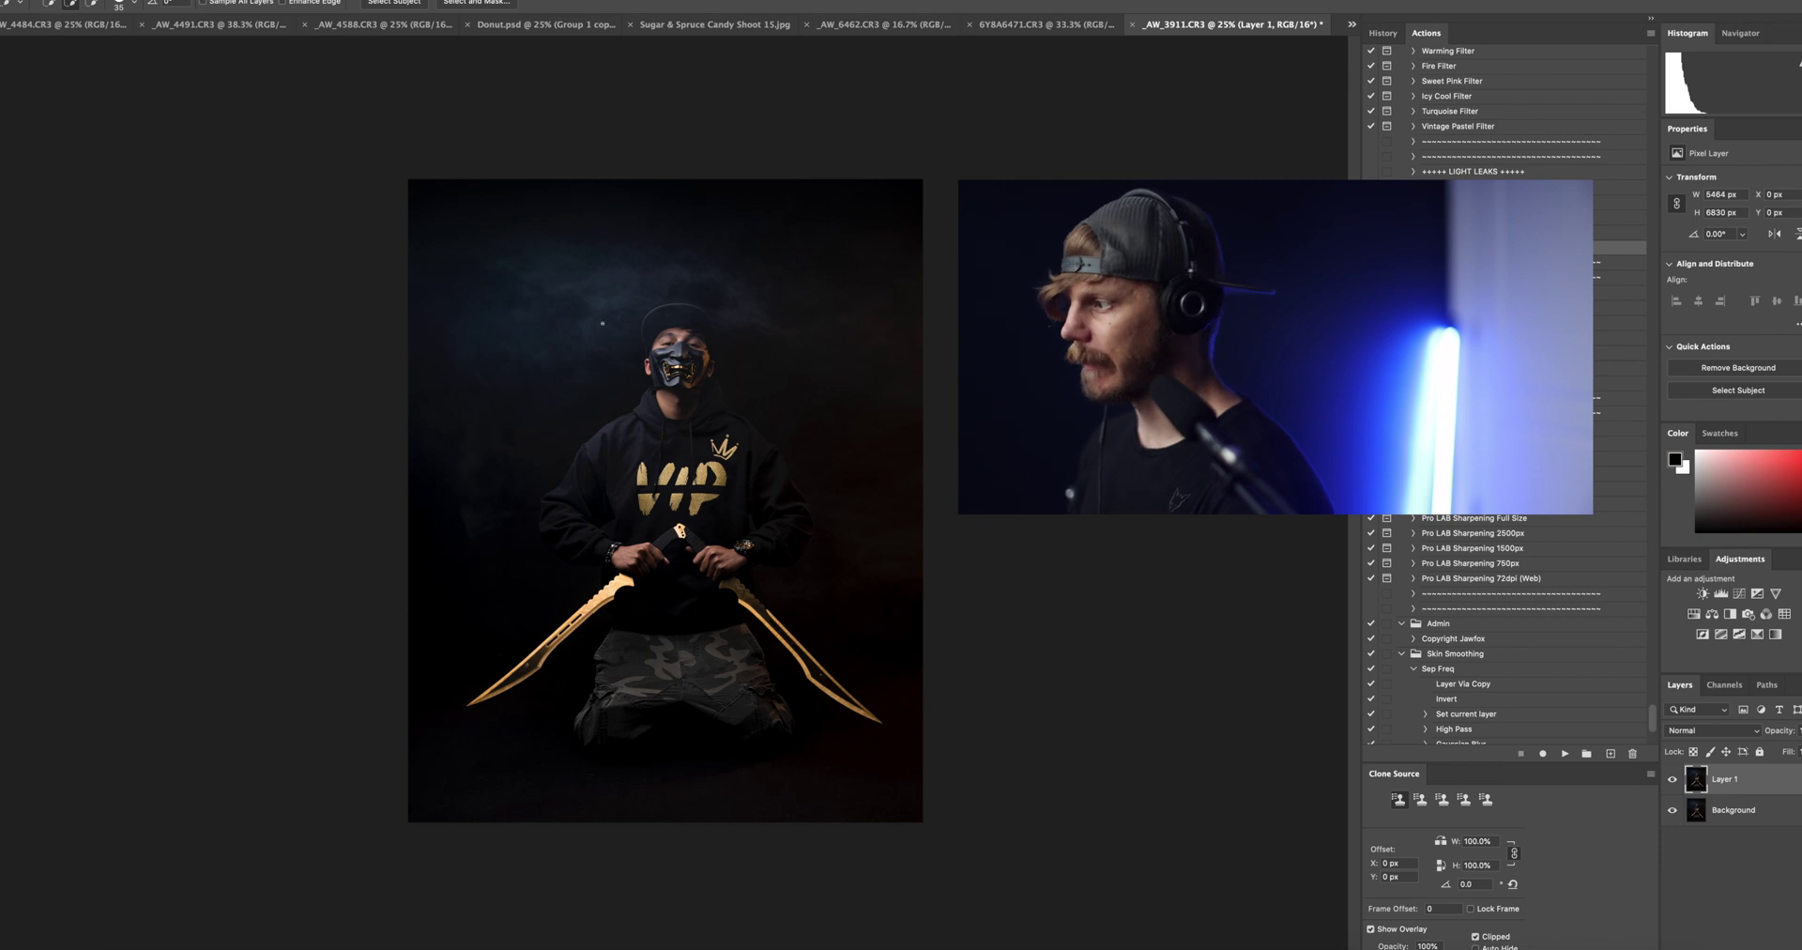
Rename Layer 1 to 'Base'
{"action": "double_click", "coordinate": [1724, 778]}
{"action": "type", "text": "Base"}
{"action": "key", "text": "Return"}
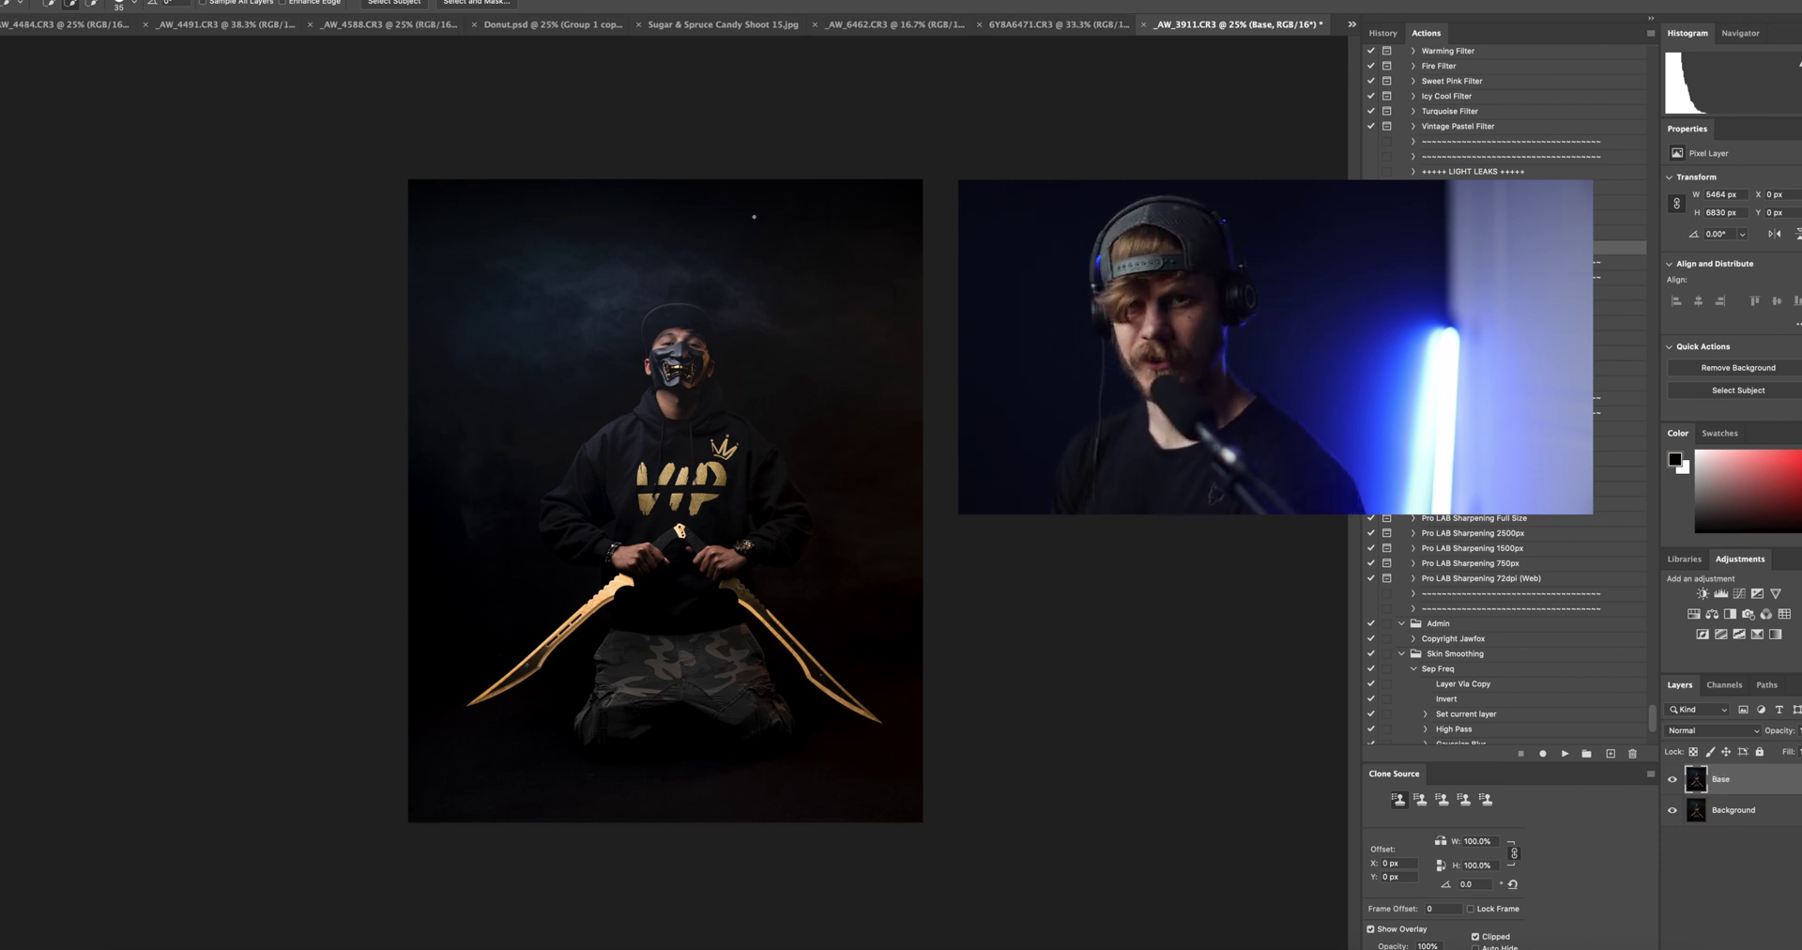
Zoom in to inspect the floor beneath the kneeling subject, then zoom back out
{"action": "key", "text": "z"}
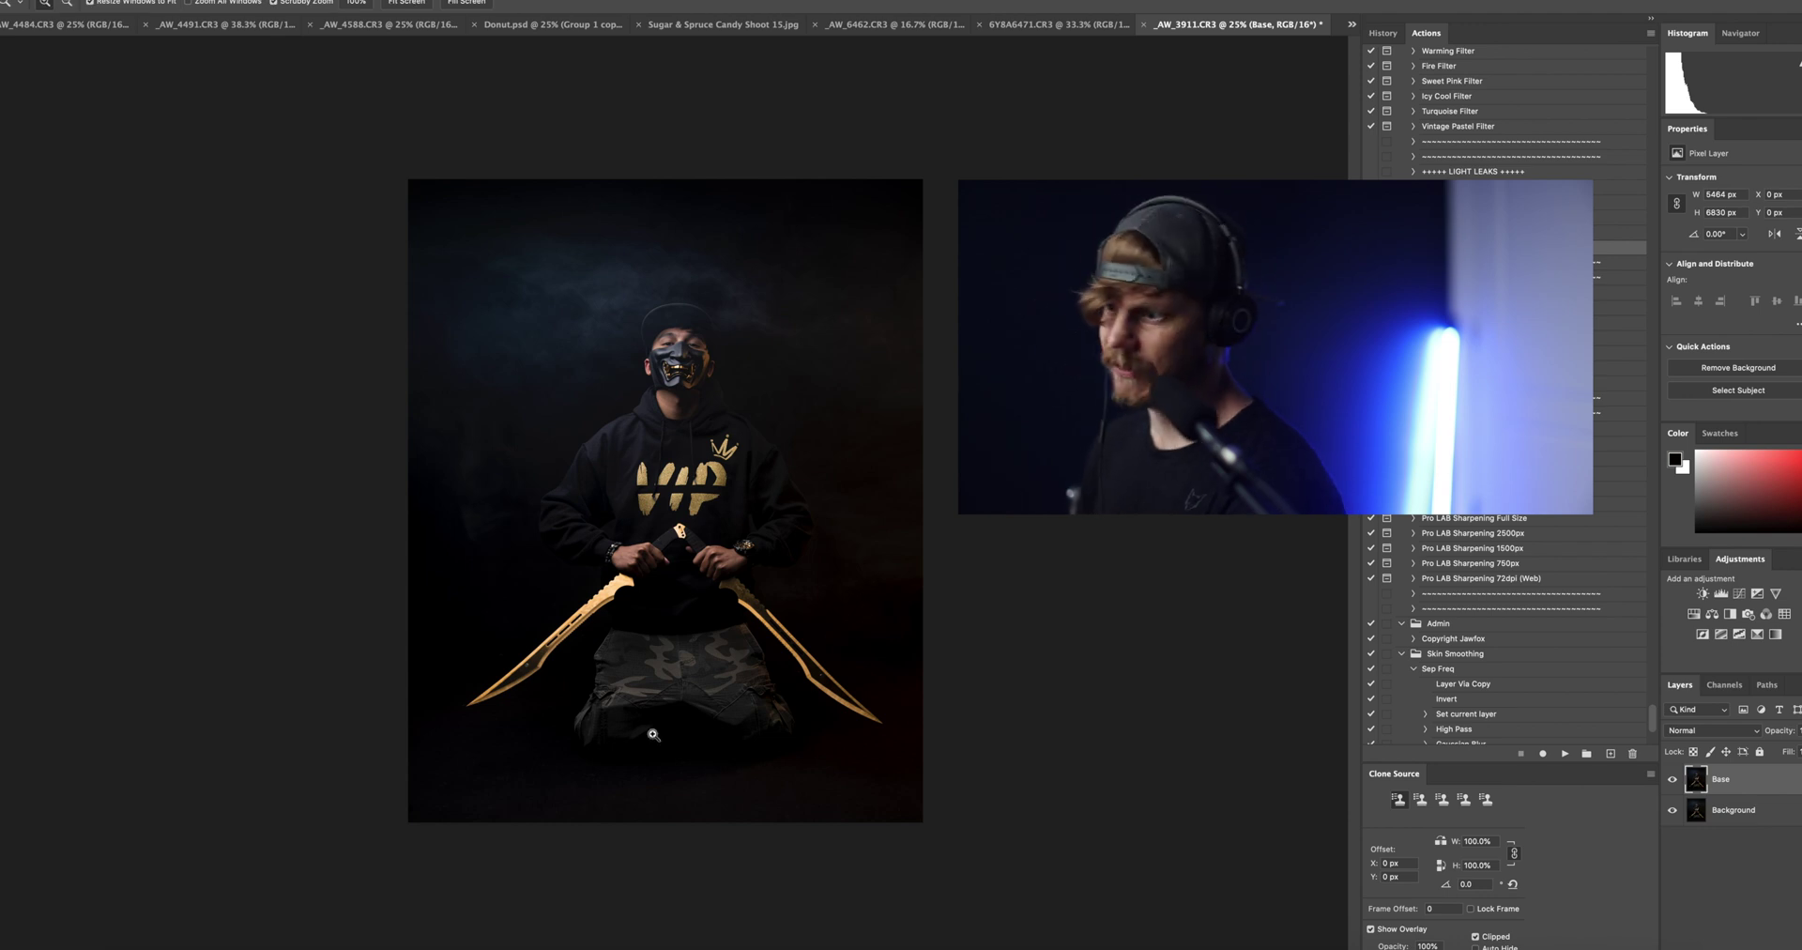
{"action": "left_click", "coordinate": [653, 734]}
{"action": "scroll", "coordinate": [349, 469], "scroll_direction": "up", "scroll_amount": 3}
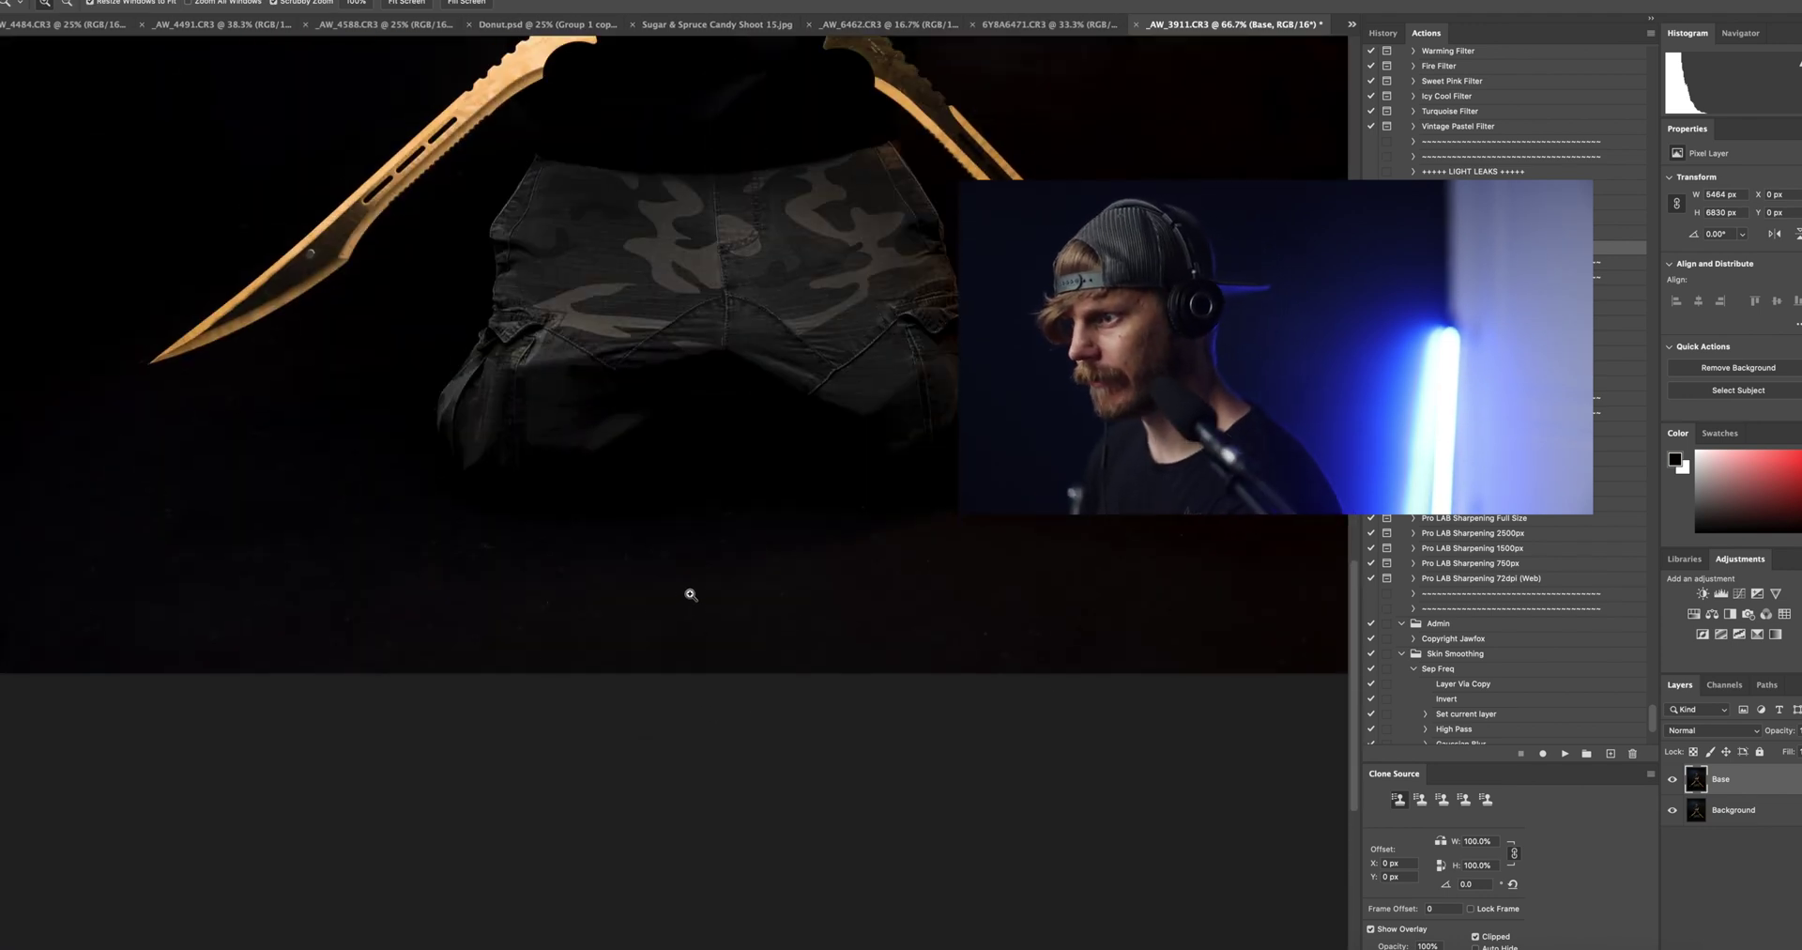
{"action": "scroll", "coordinate": [691, 594], "scroll_direction": "right", "scroll_amount": 2}
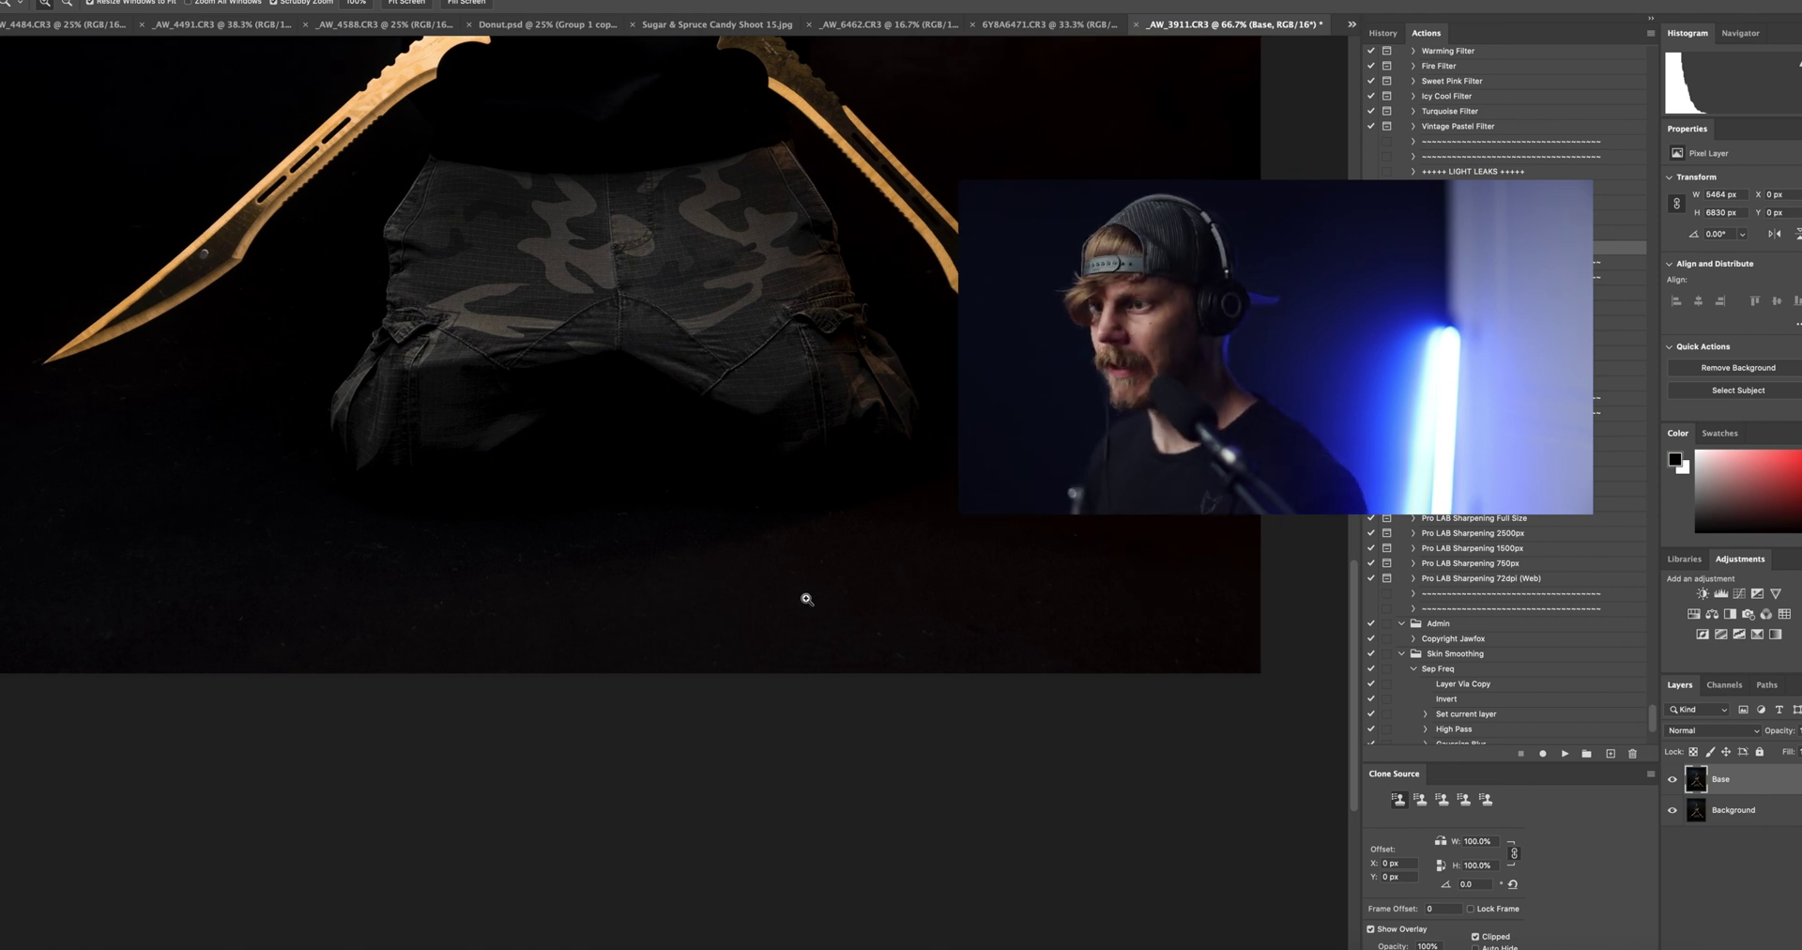
{"action": "scroll", "coordinate": [811, 602], "scroll_direction": "left", "scroll_amount": 10}
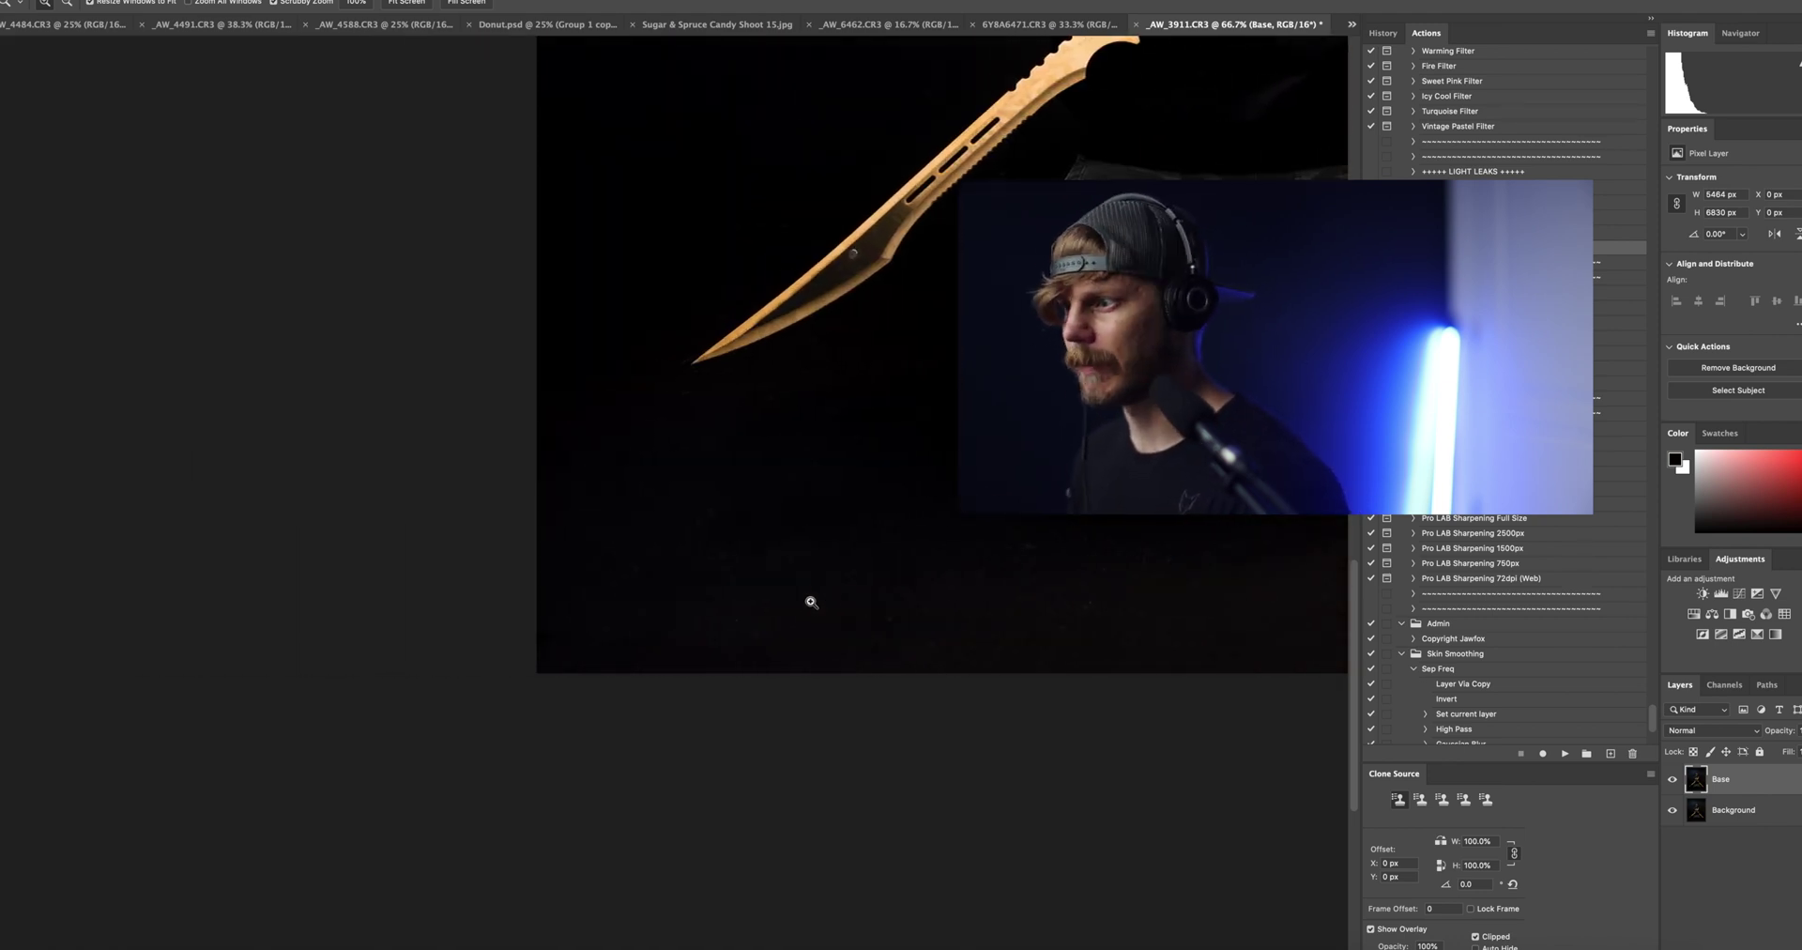
{"action": "scroll", "coordinate": [811, 602], "scroll_direction": "right", "scroll_amount": 5}
{"action": "left_click", "coordinate": [834, 597], "text": "alt"}
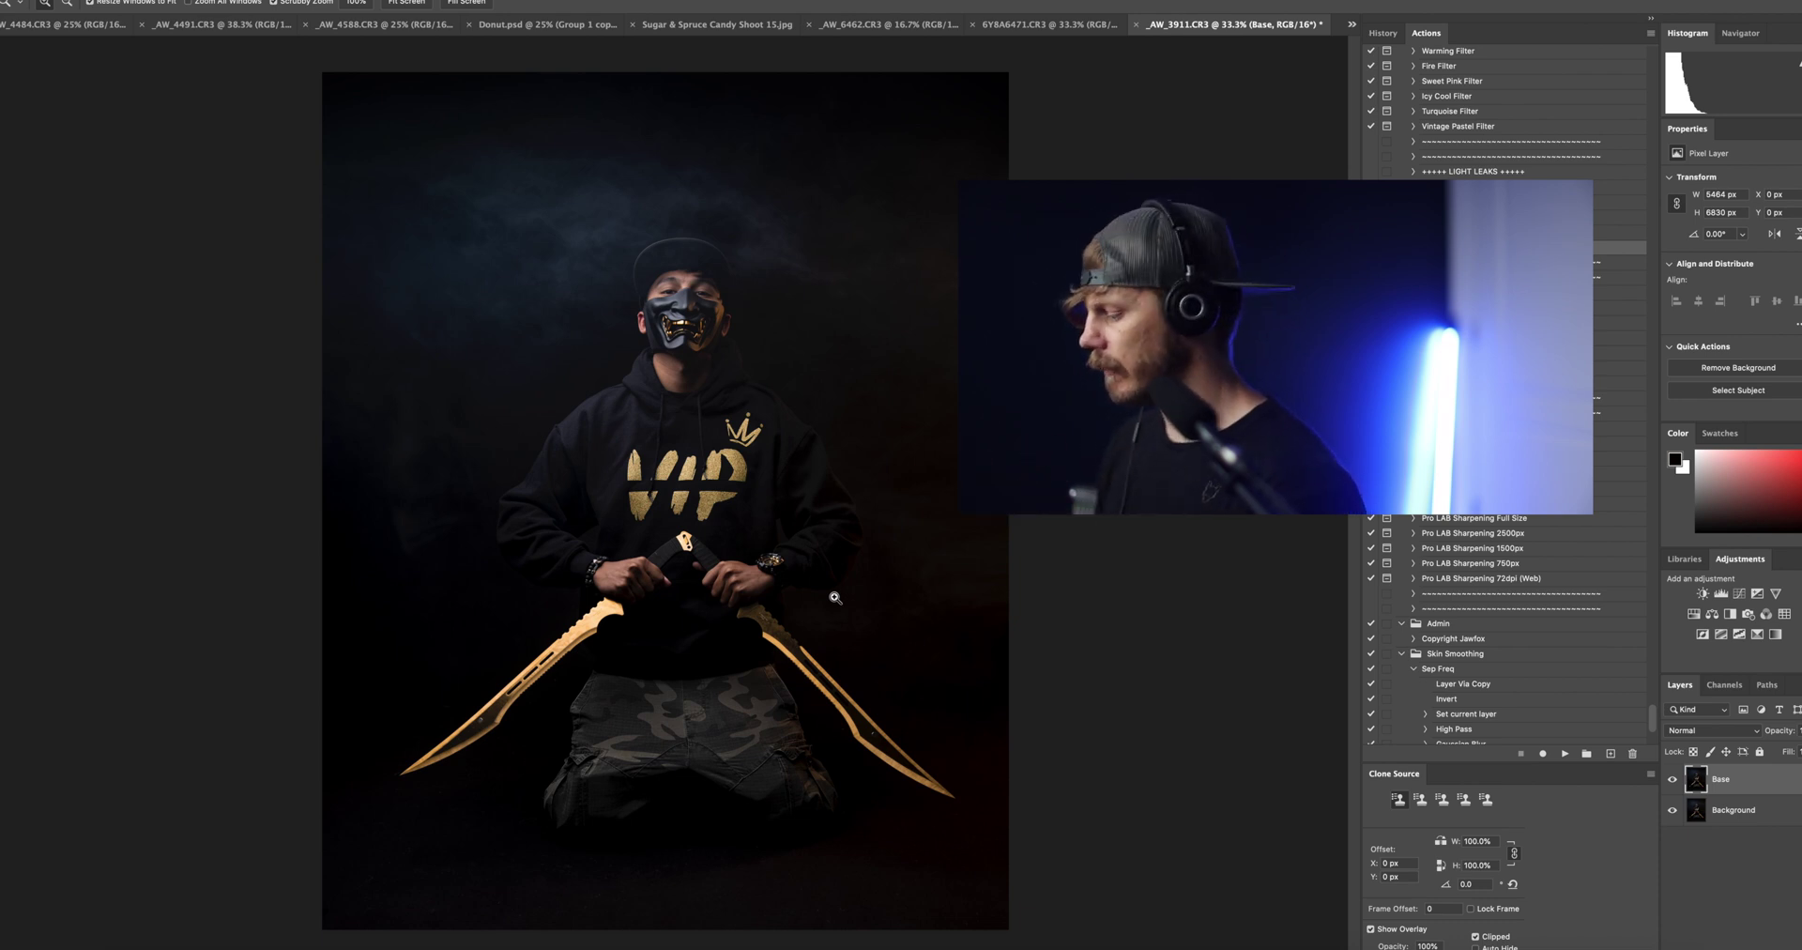
{"action": "key", "text": "w"}
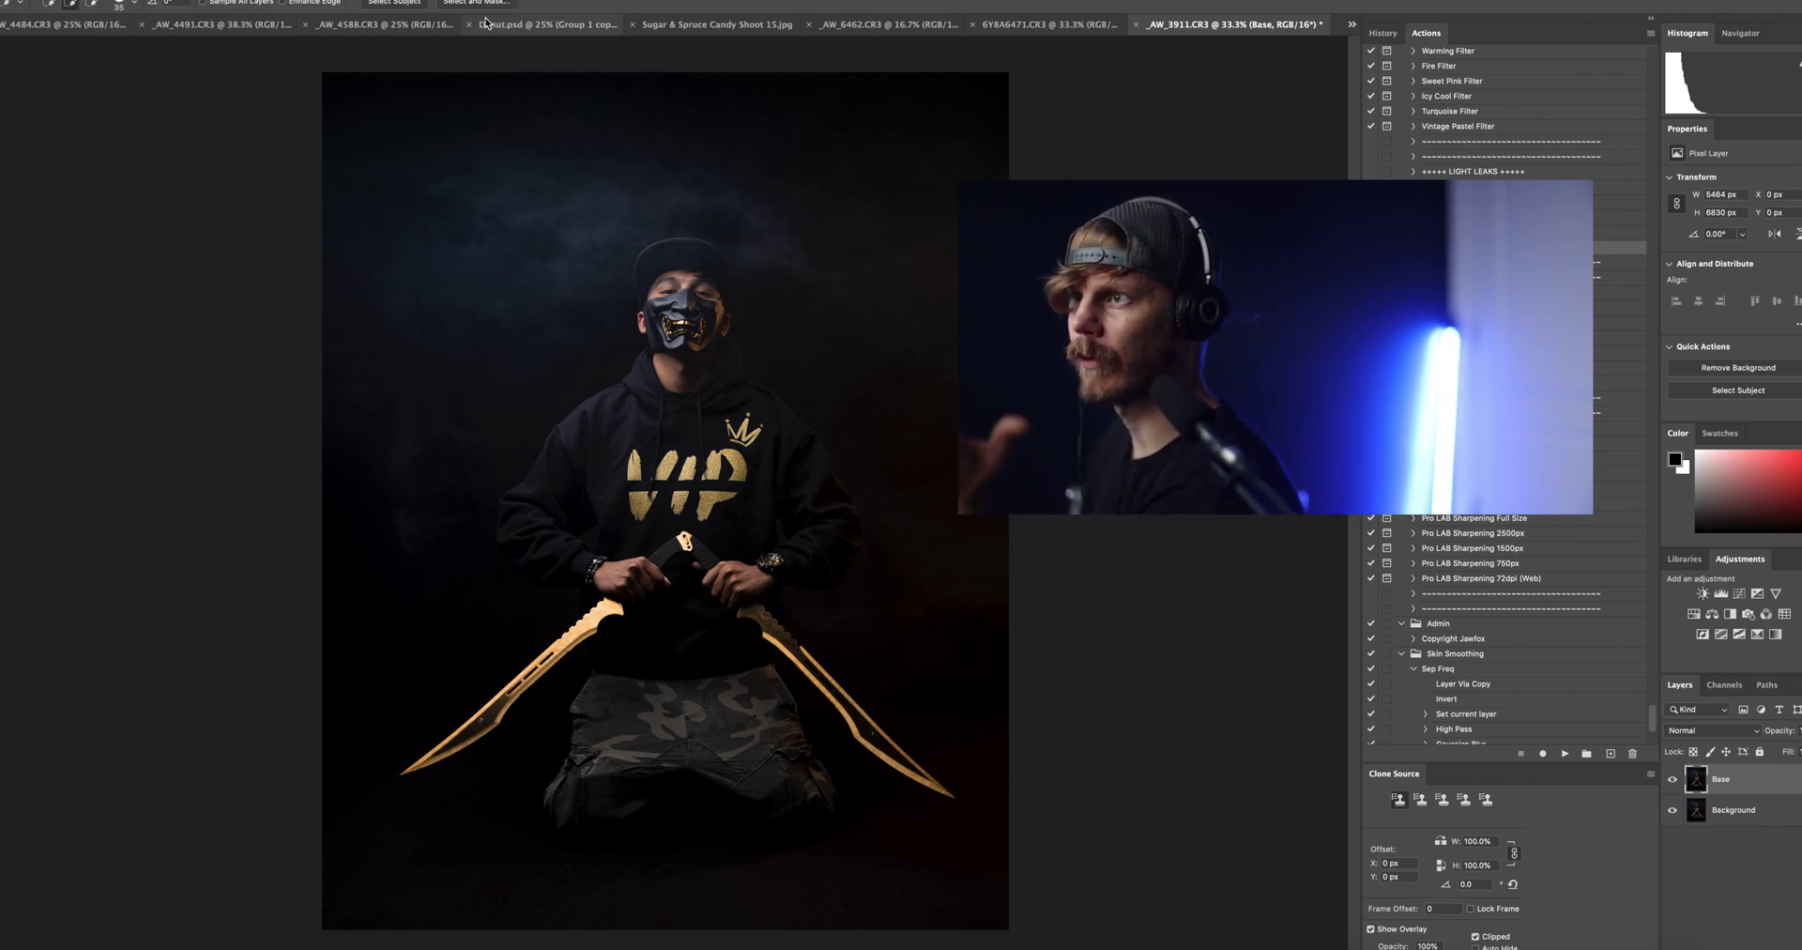
Use Select Subject to select the kneeling man, his cap and both gold swords
{"action": "left_click", "coordinate": [410, 3]}
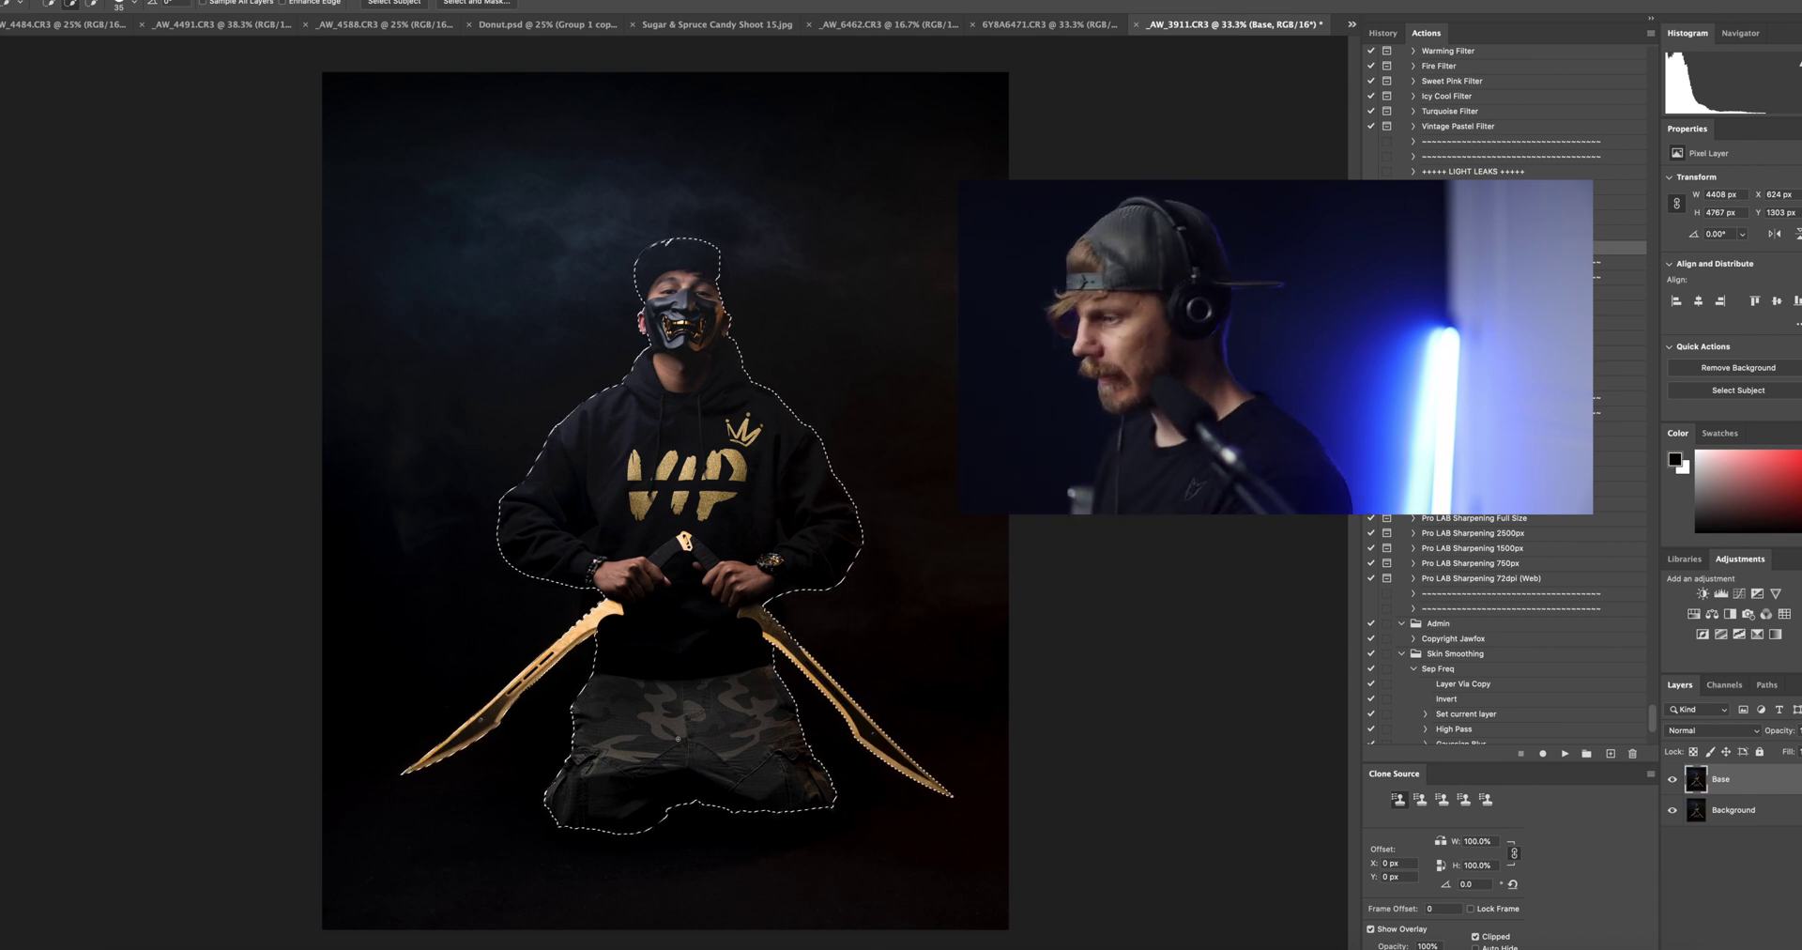
{"action": "key", "text": "g"}
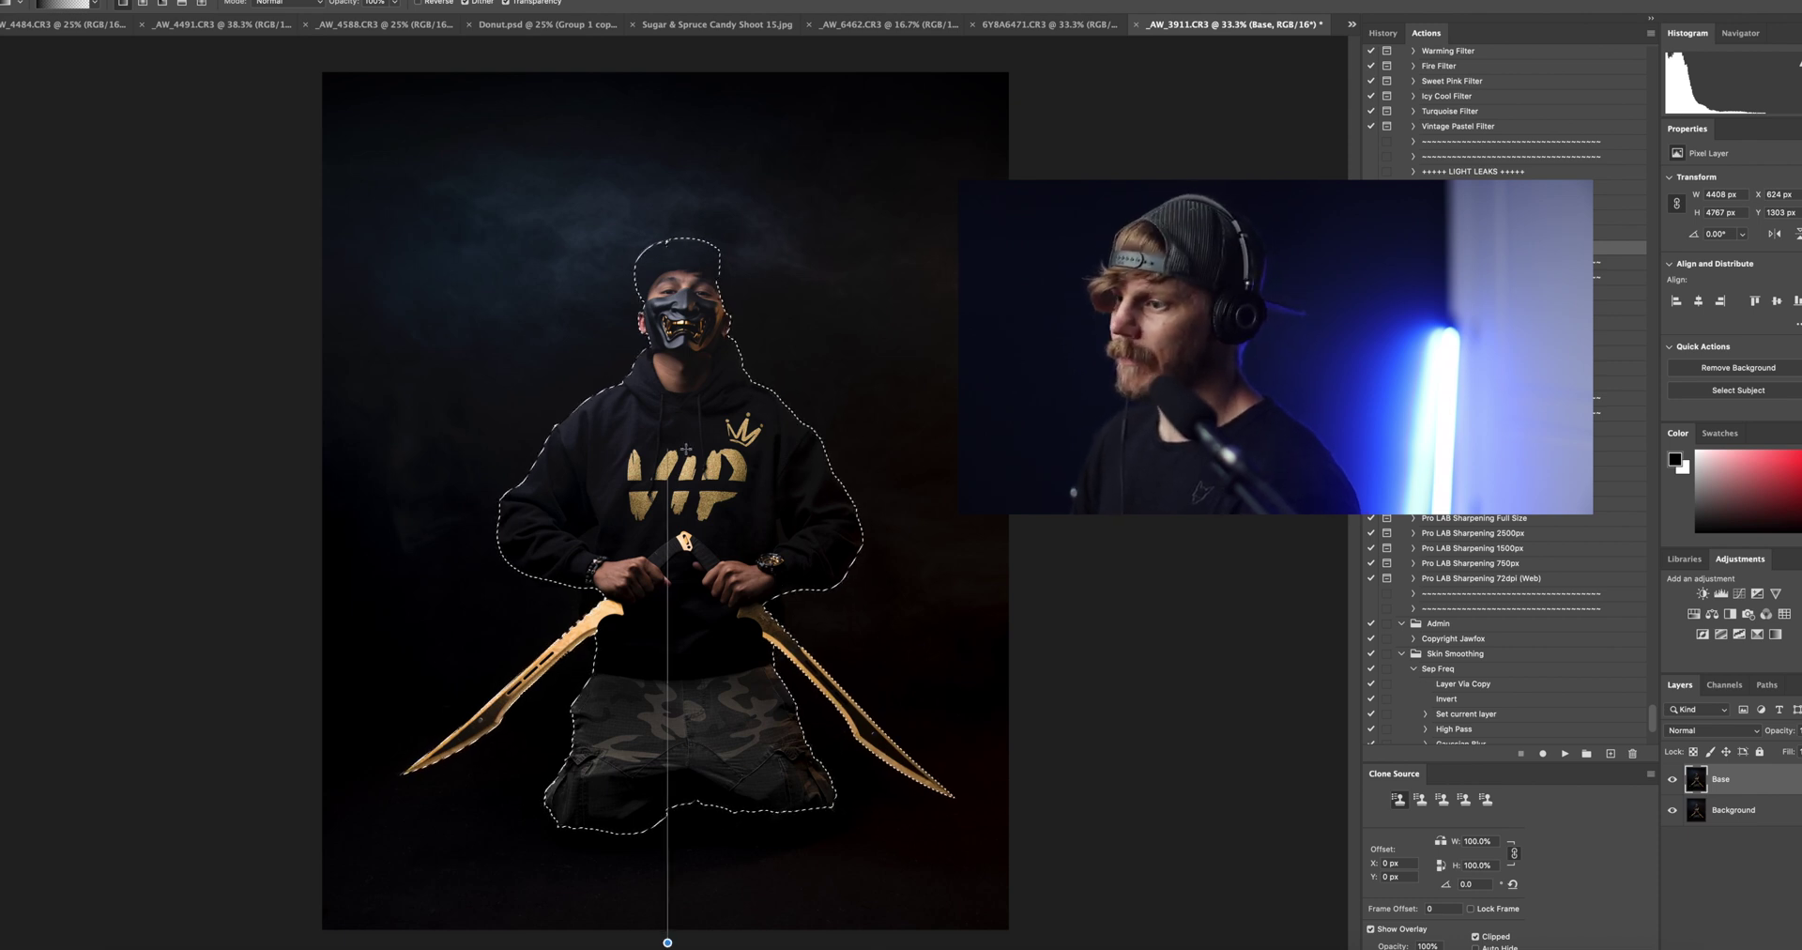
Undo the accidental darkening of the subject and invert the selection to the background
{"action": "key", "text": "ctrl+z"}
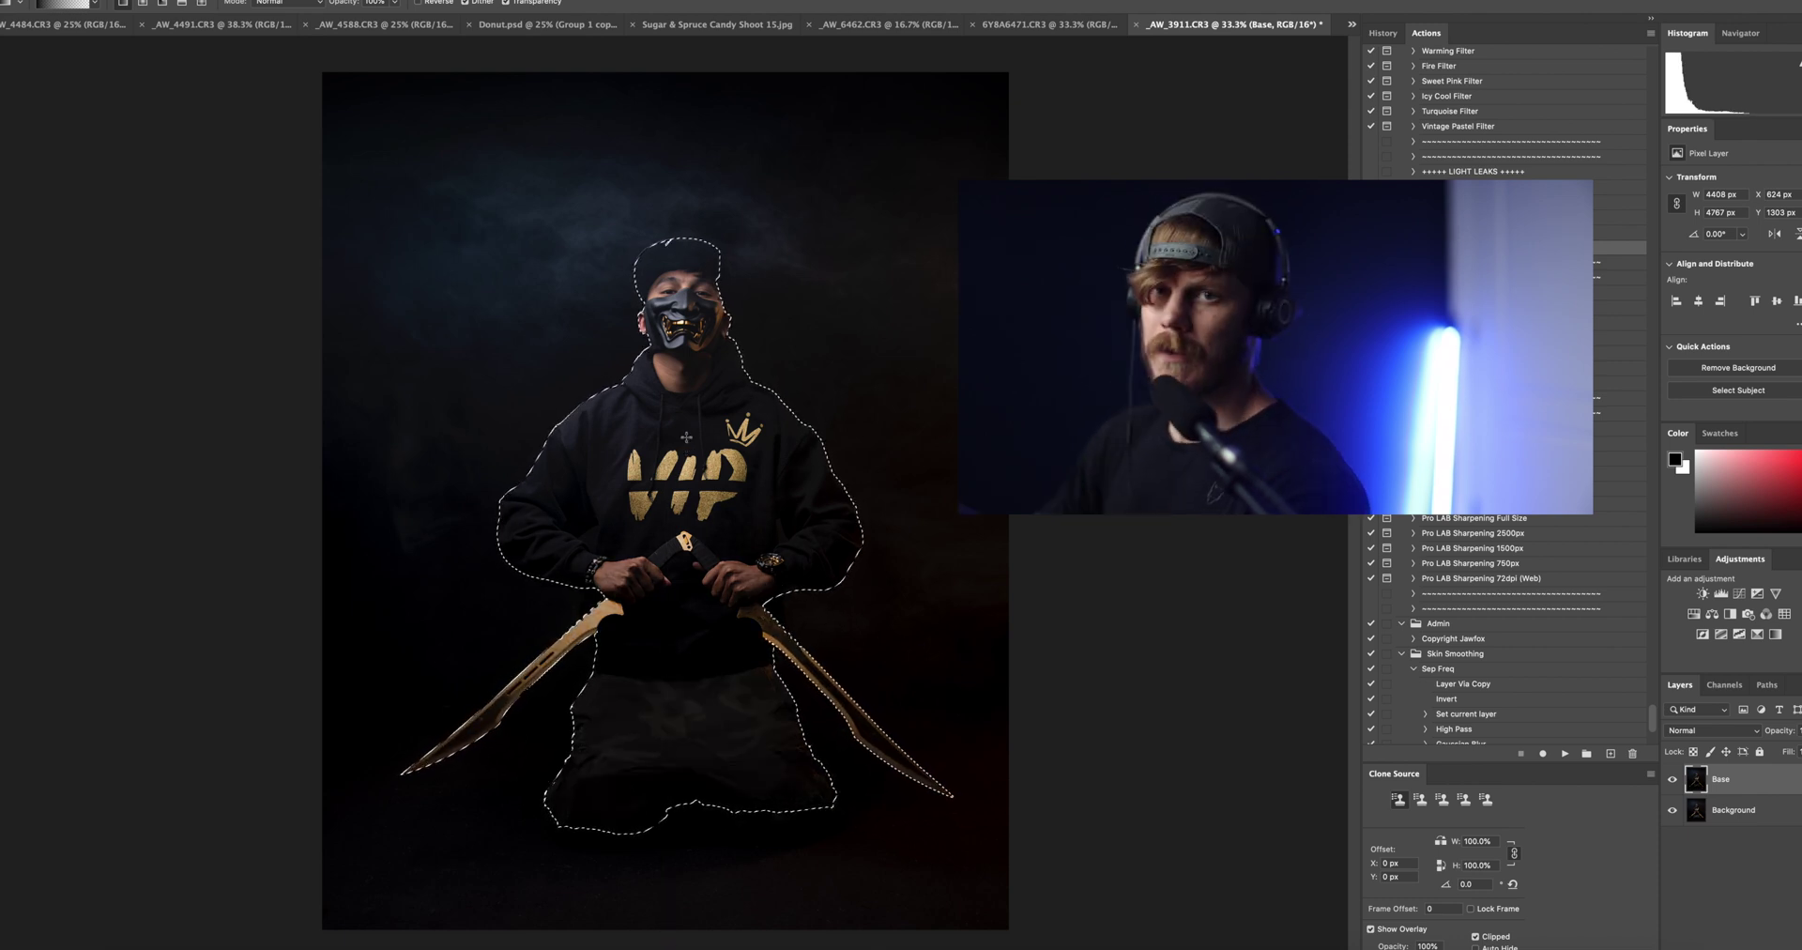
{"action": "key", "text": "ctrl+shift+z"}
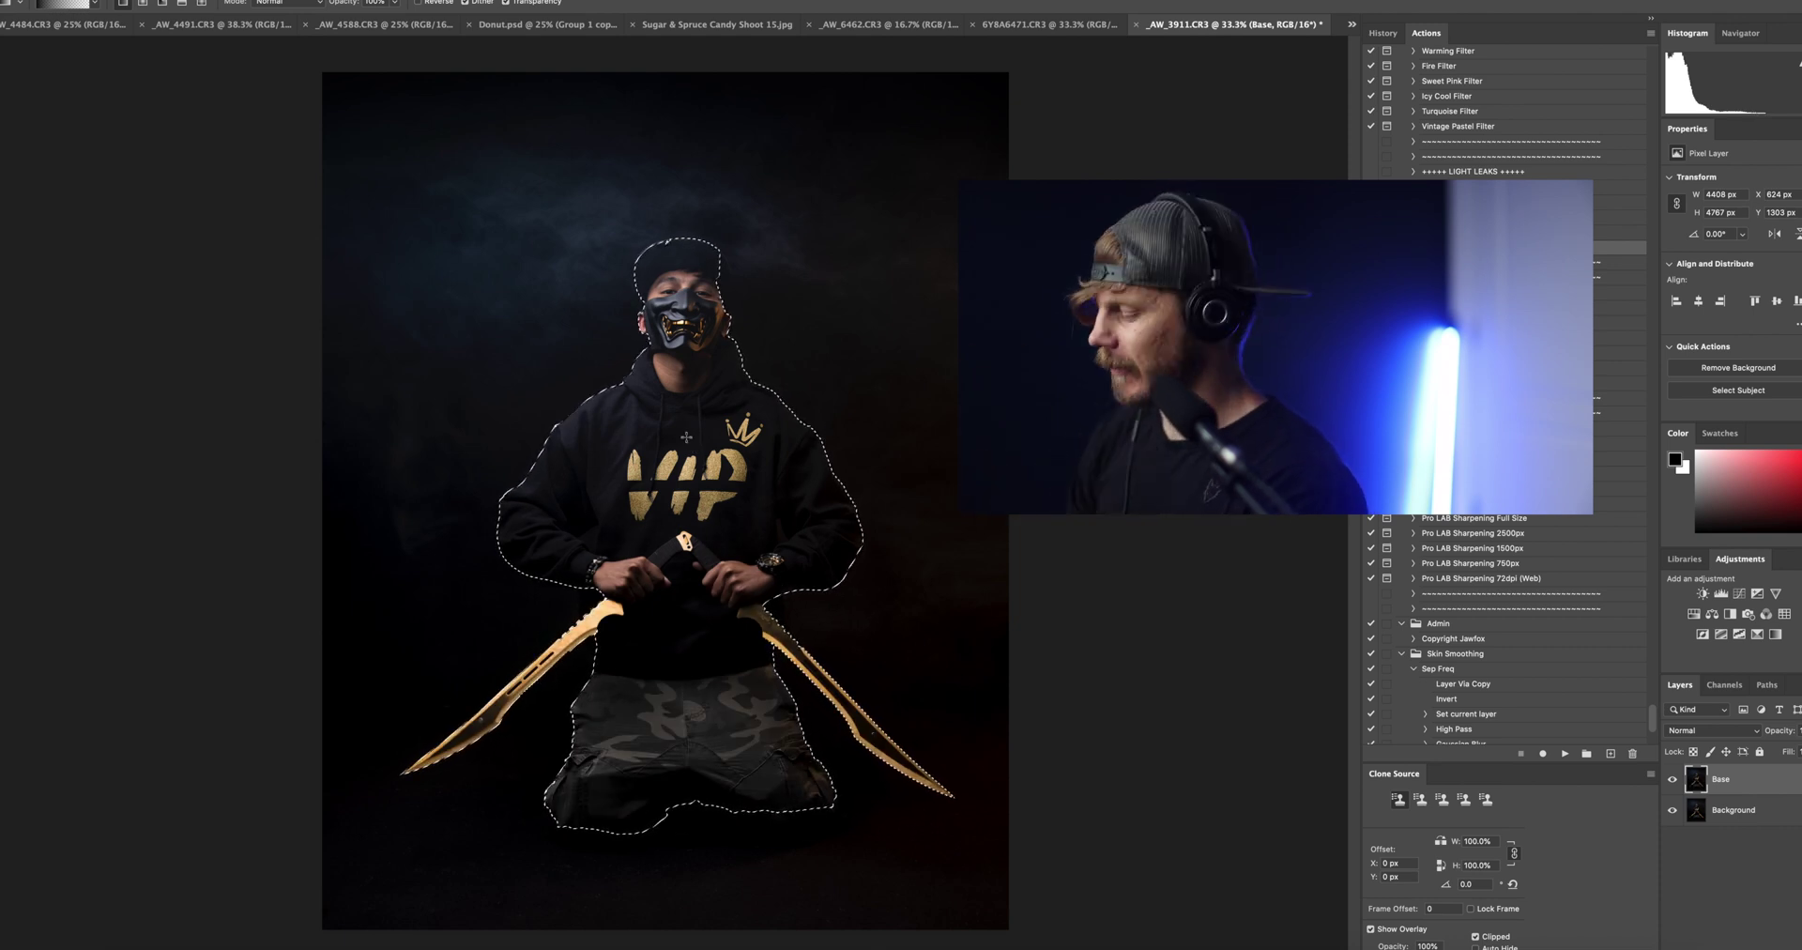
{"action": "key", "text": "ctrl+shift+i"}
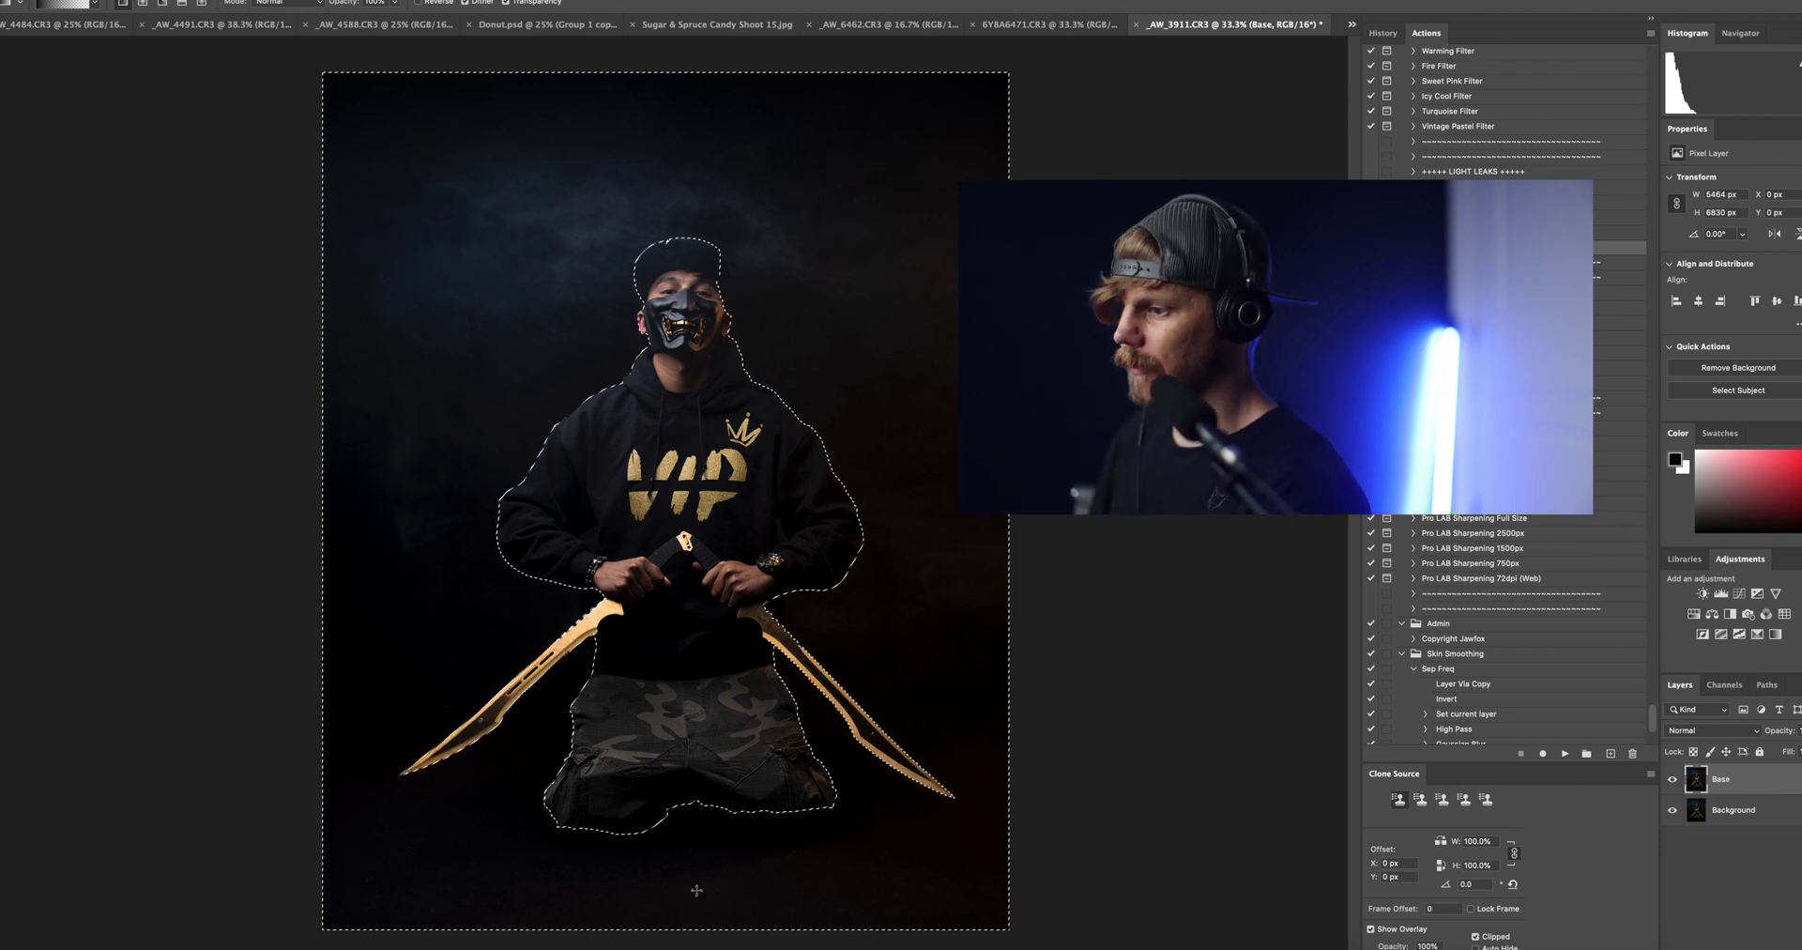
Darken the floor with a black gradient rising from the bottom edge, then deselect
{"action": "left_click_drag", "start_coordinate": [666, 946], "coordinate": [678, 822]}
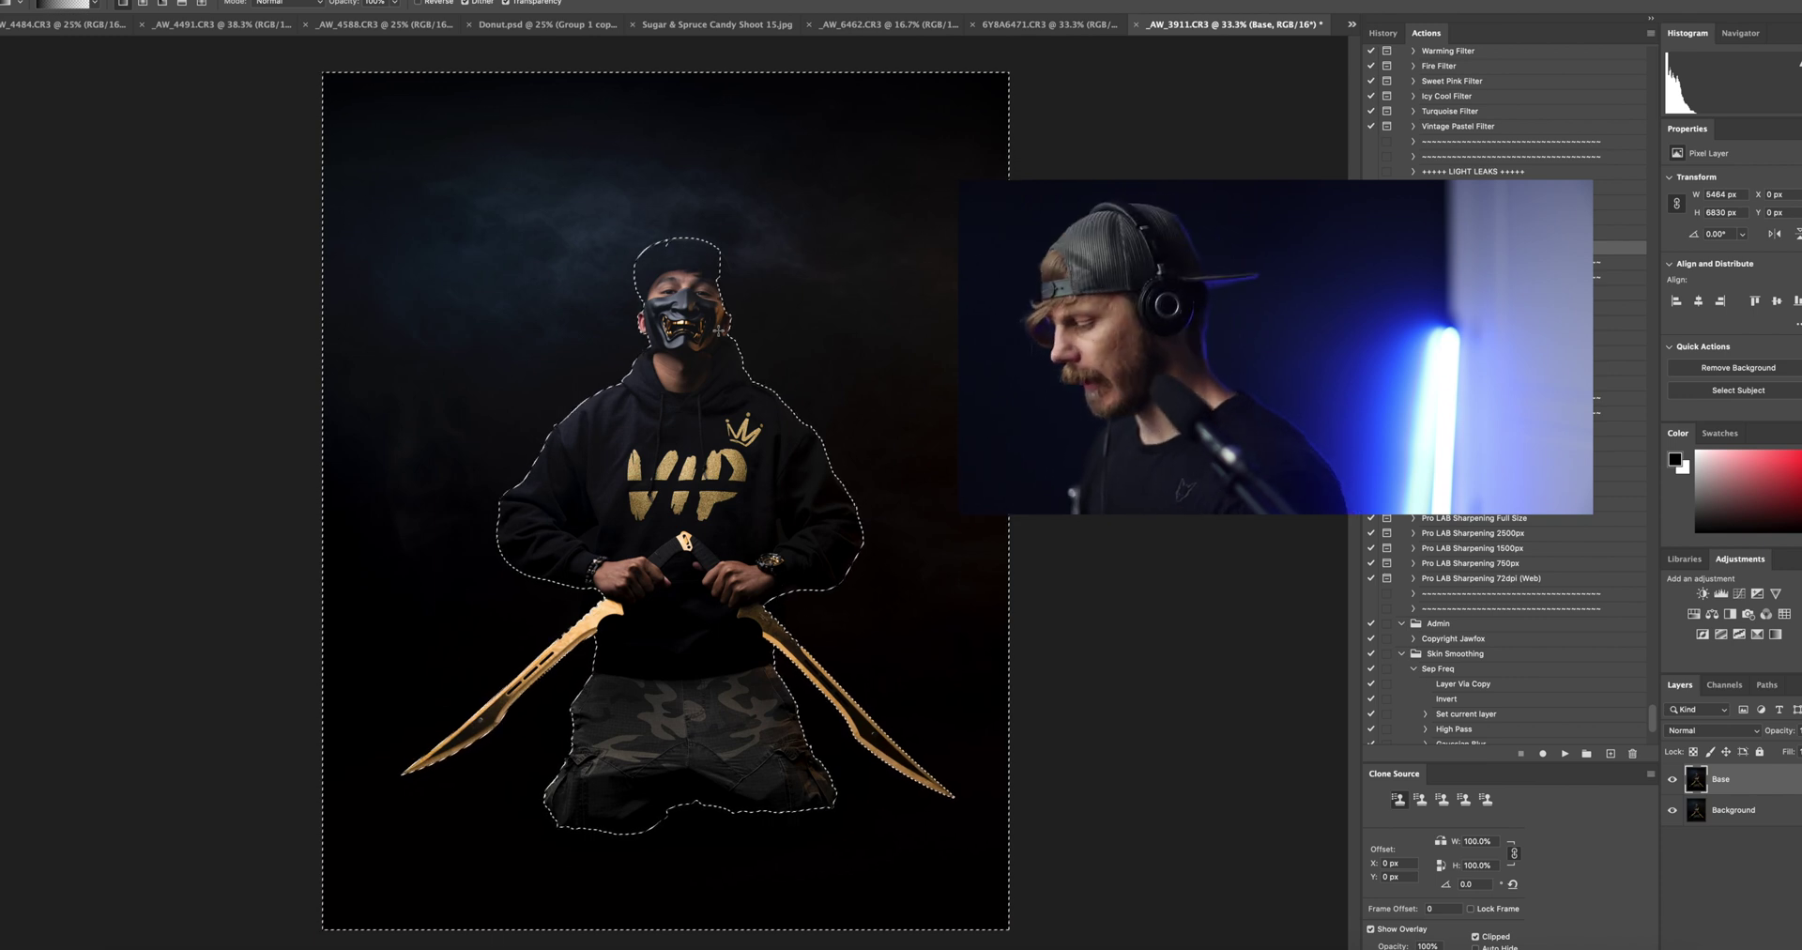
{"action": "key", "text": "ctrl+d"}
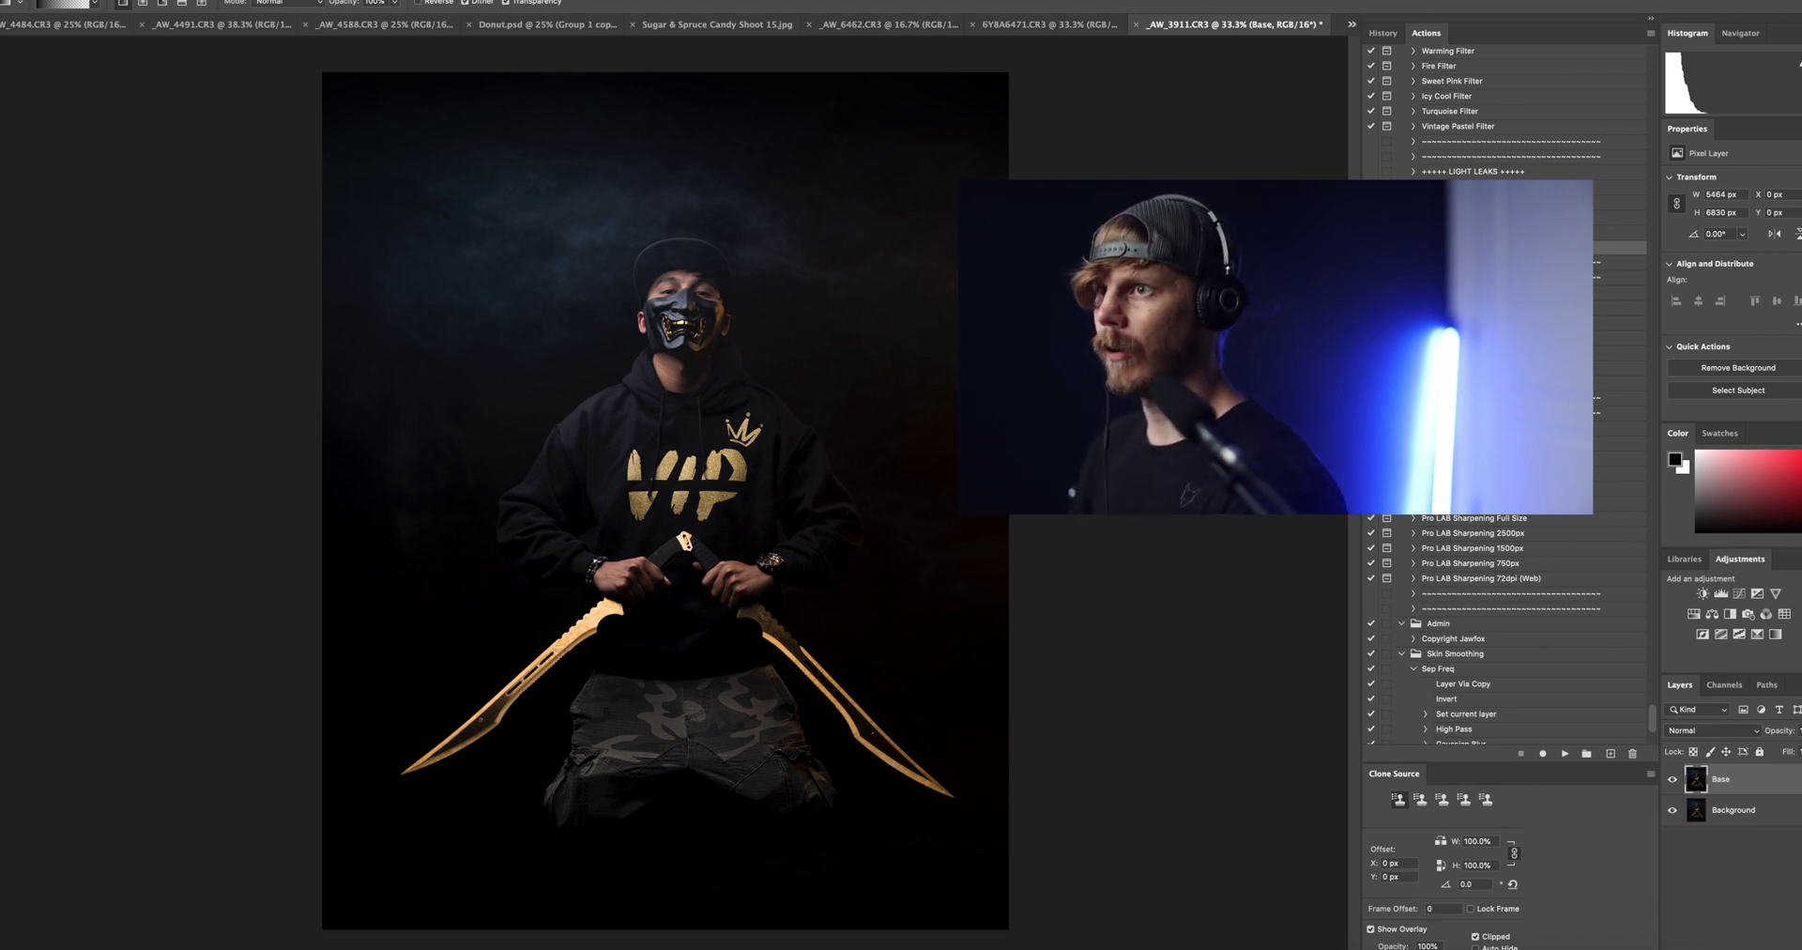
{"action": "left_click", "coordinate": [253, 0]}
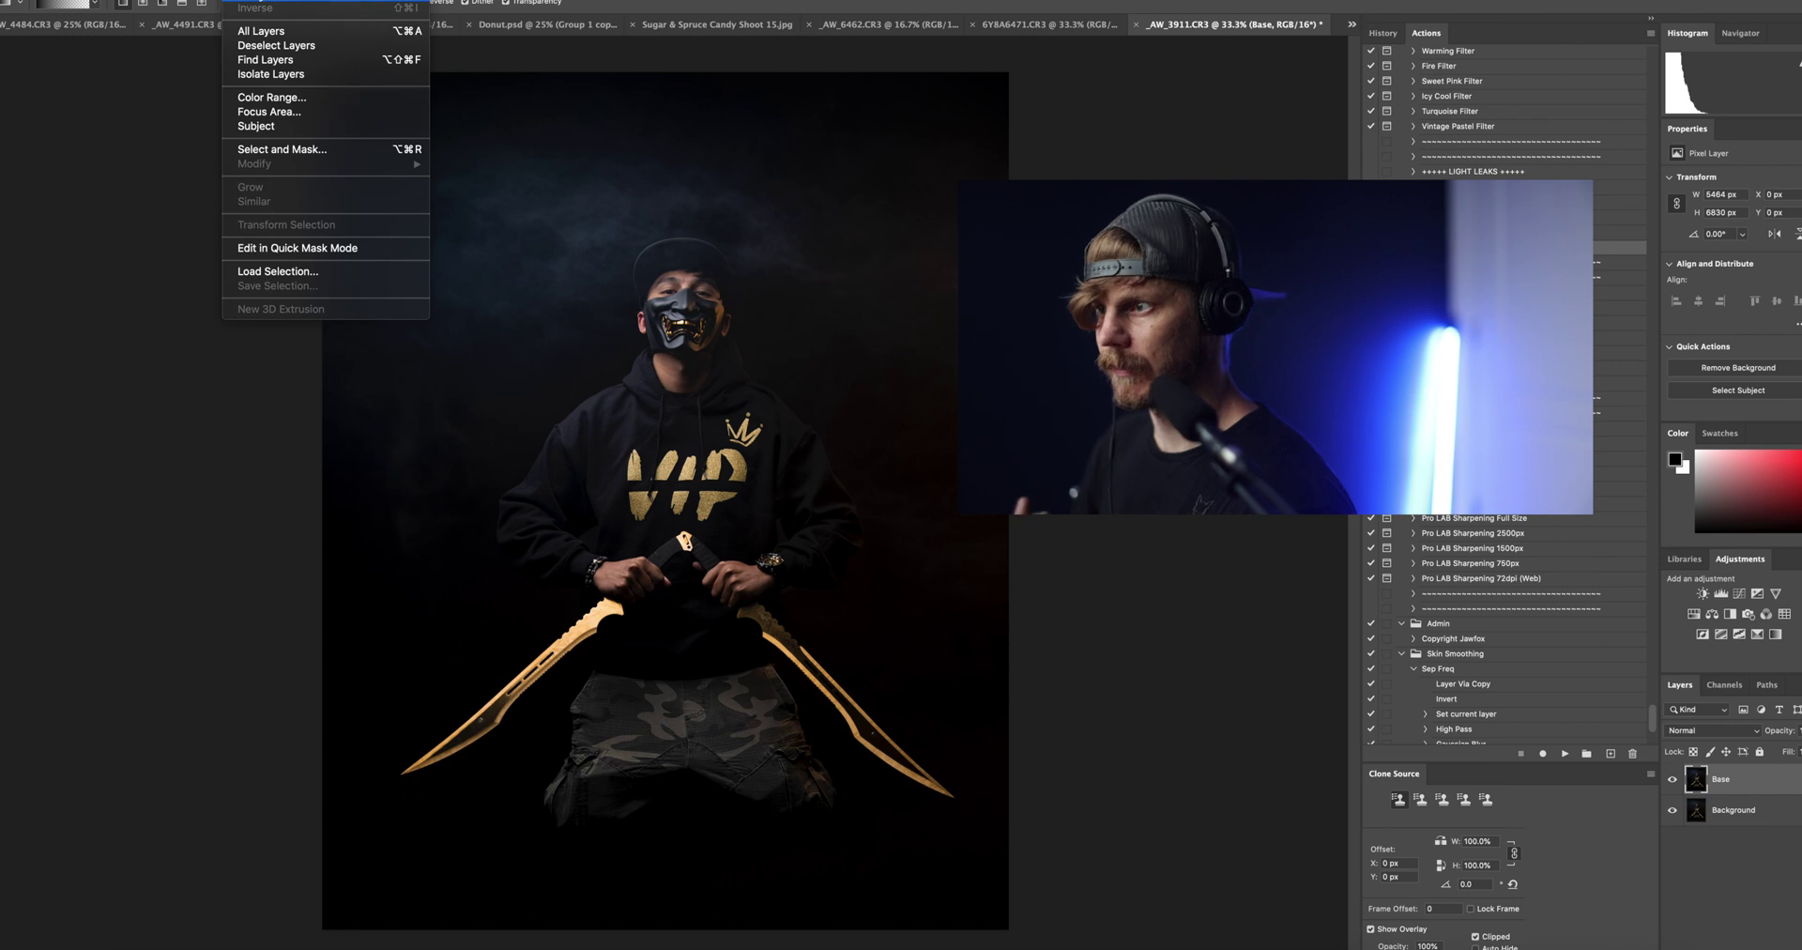
Copy the reselected subject onto its own layer and duplicate the Base layer
{"action": "left_click", "coordinate": [282, 1]}
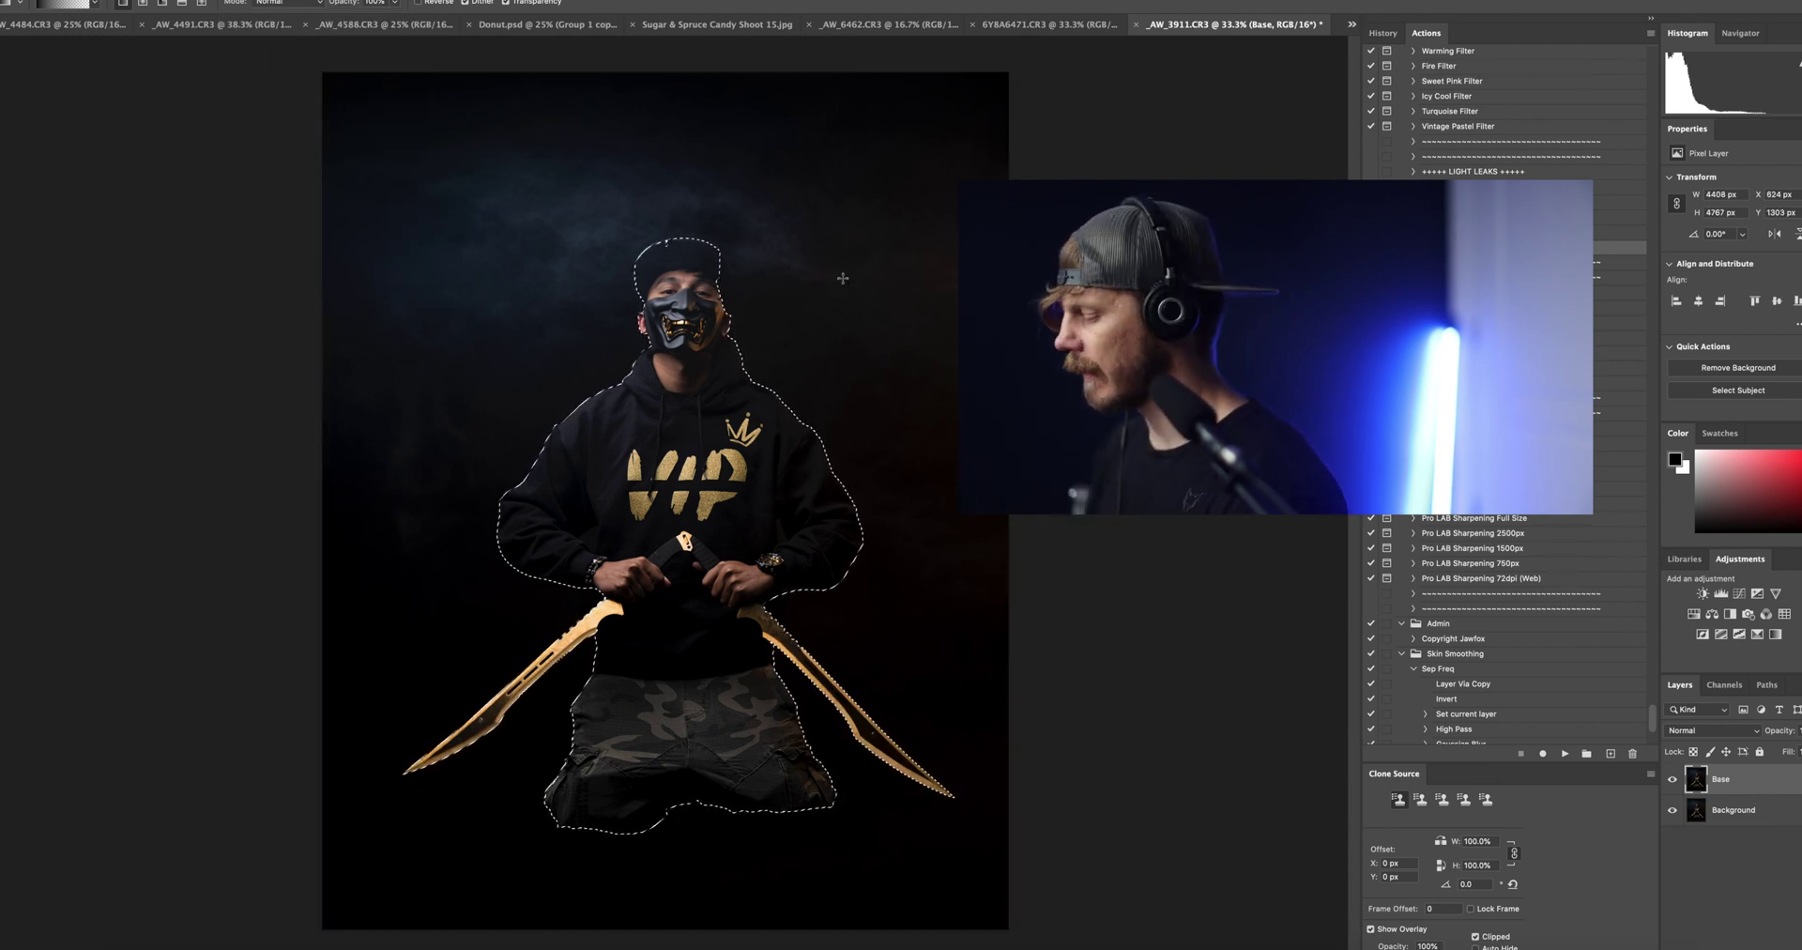
{"action": "key", "text": "ctrl+j"}
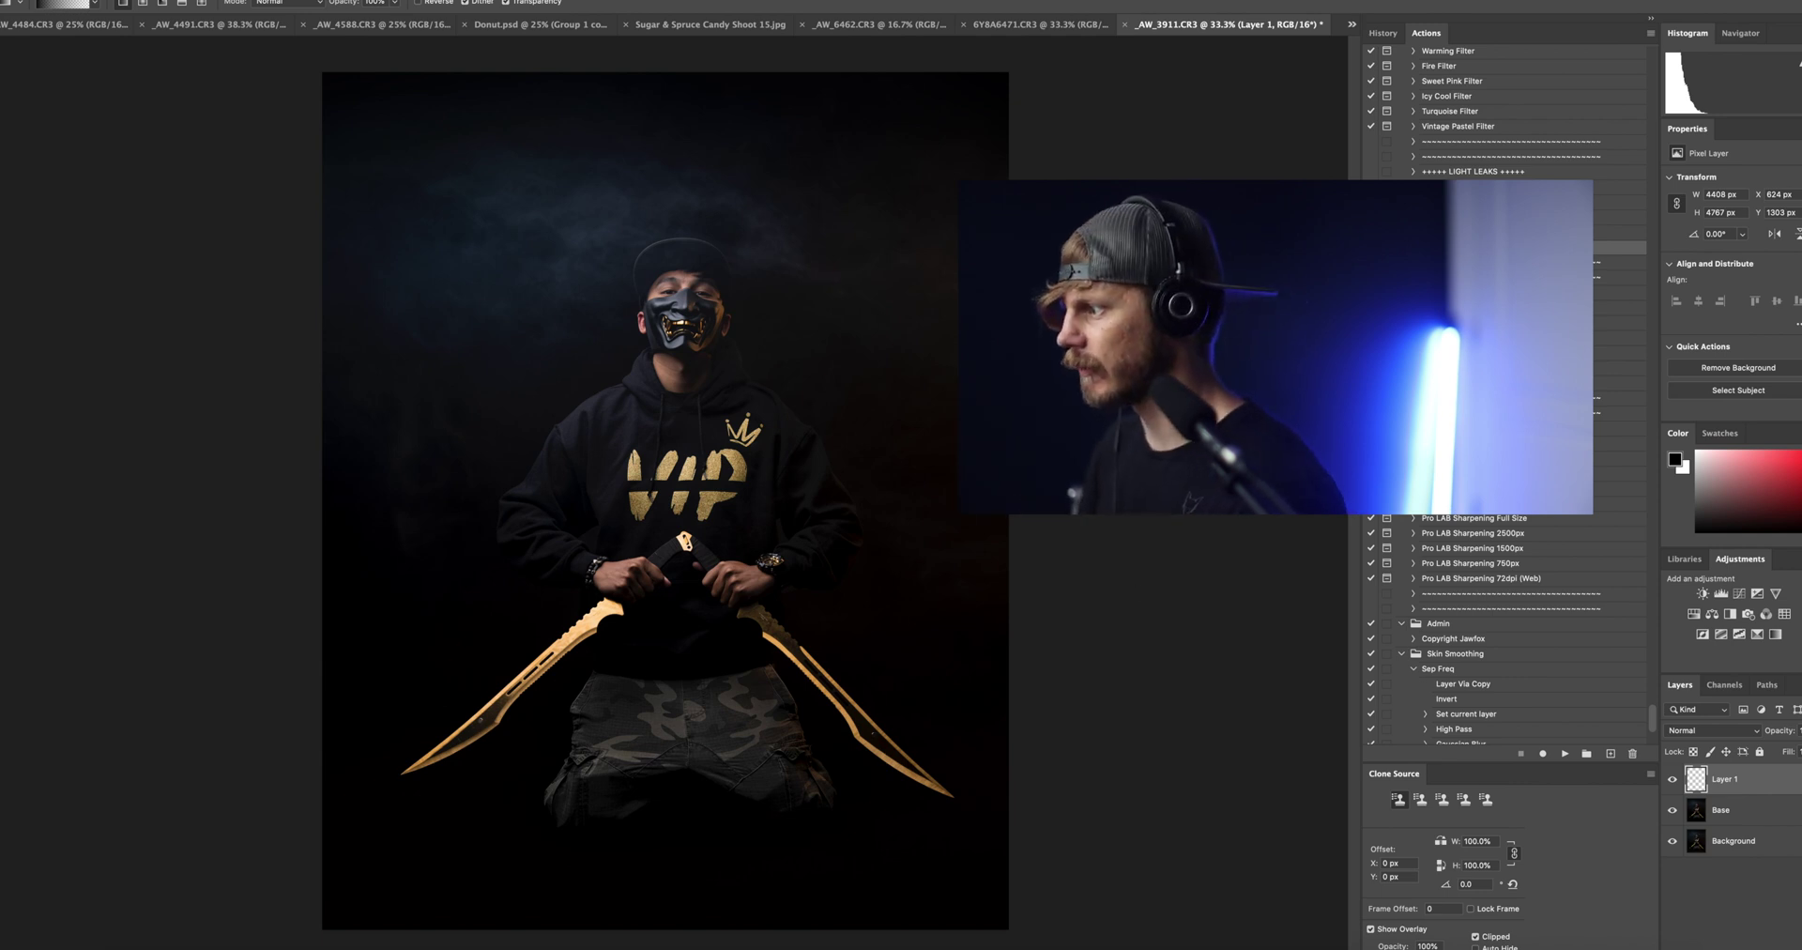
{"action": "left_click", "coordinate": [1737, 813]}
{"action": "key", "text": "ctrl+j"}
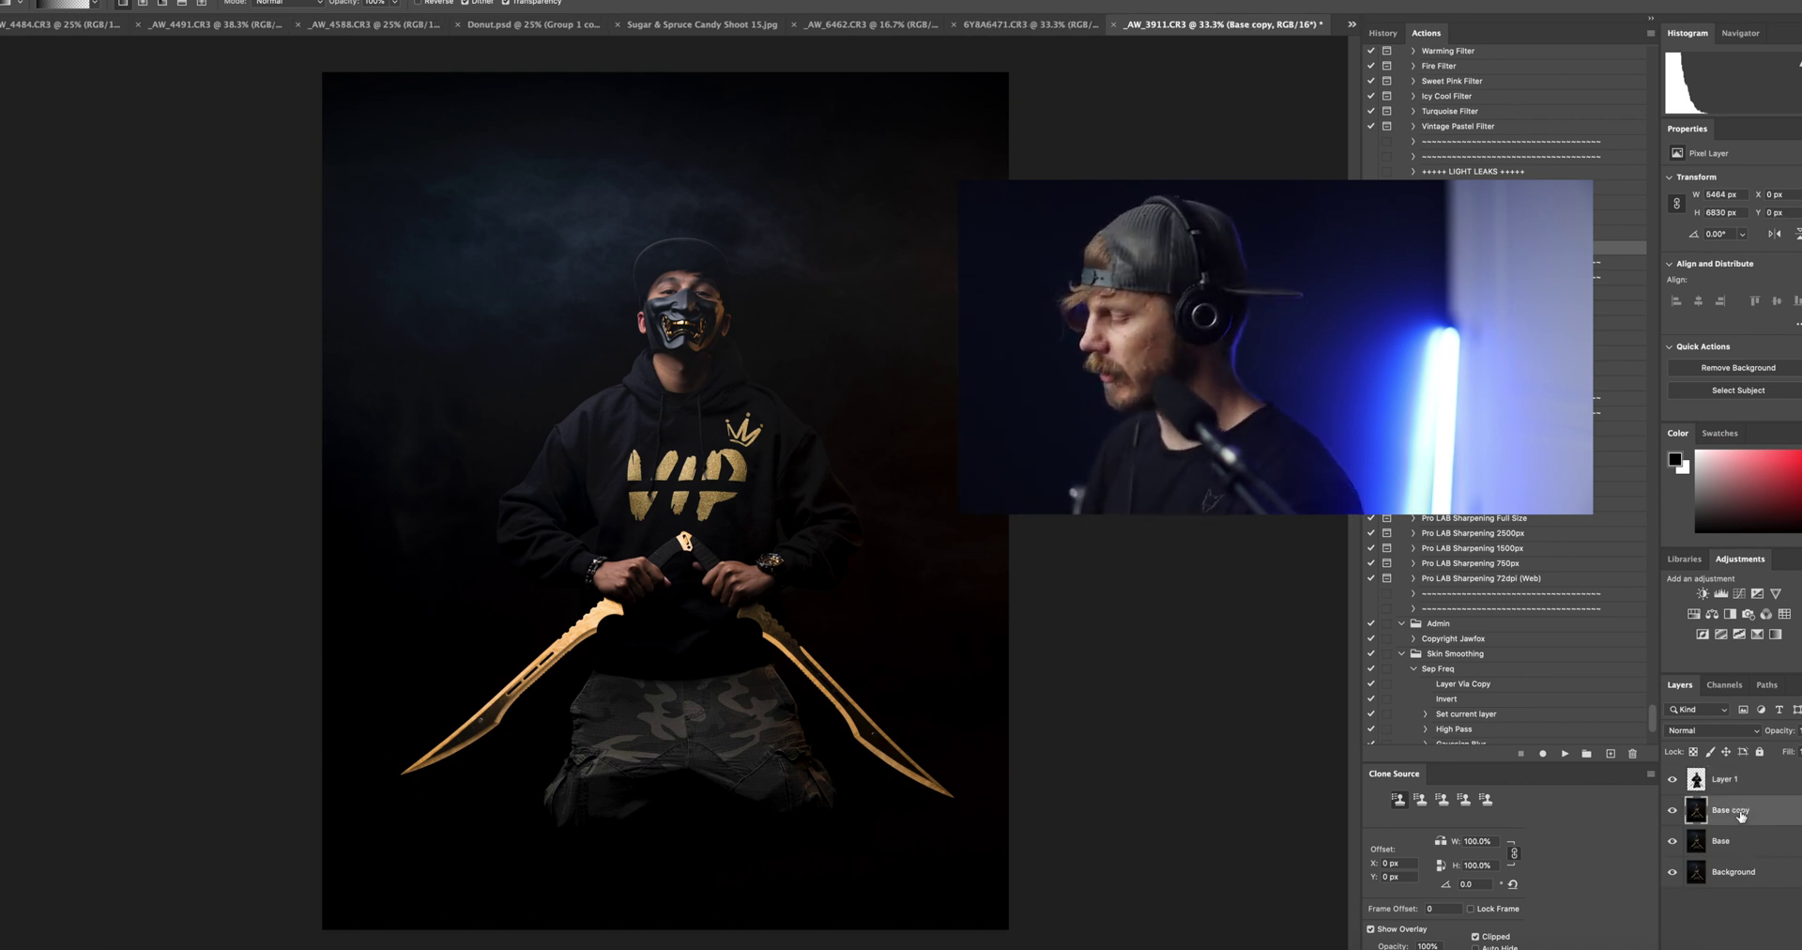
Fill Base copy with black, compare it against the smoky backdrop, then delete it
{"action": "key", "text": "shift+F5"}
{"action": "key", "text": "Return"}
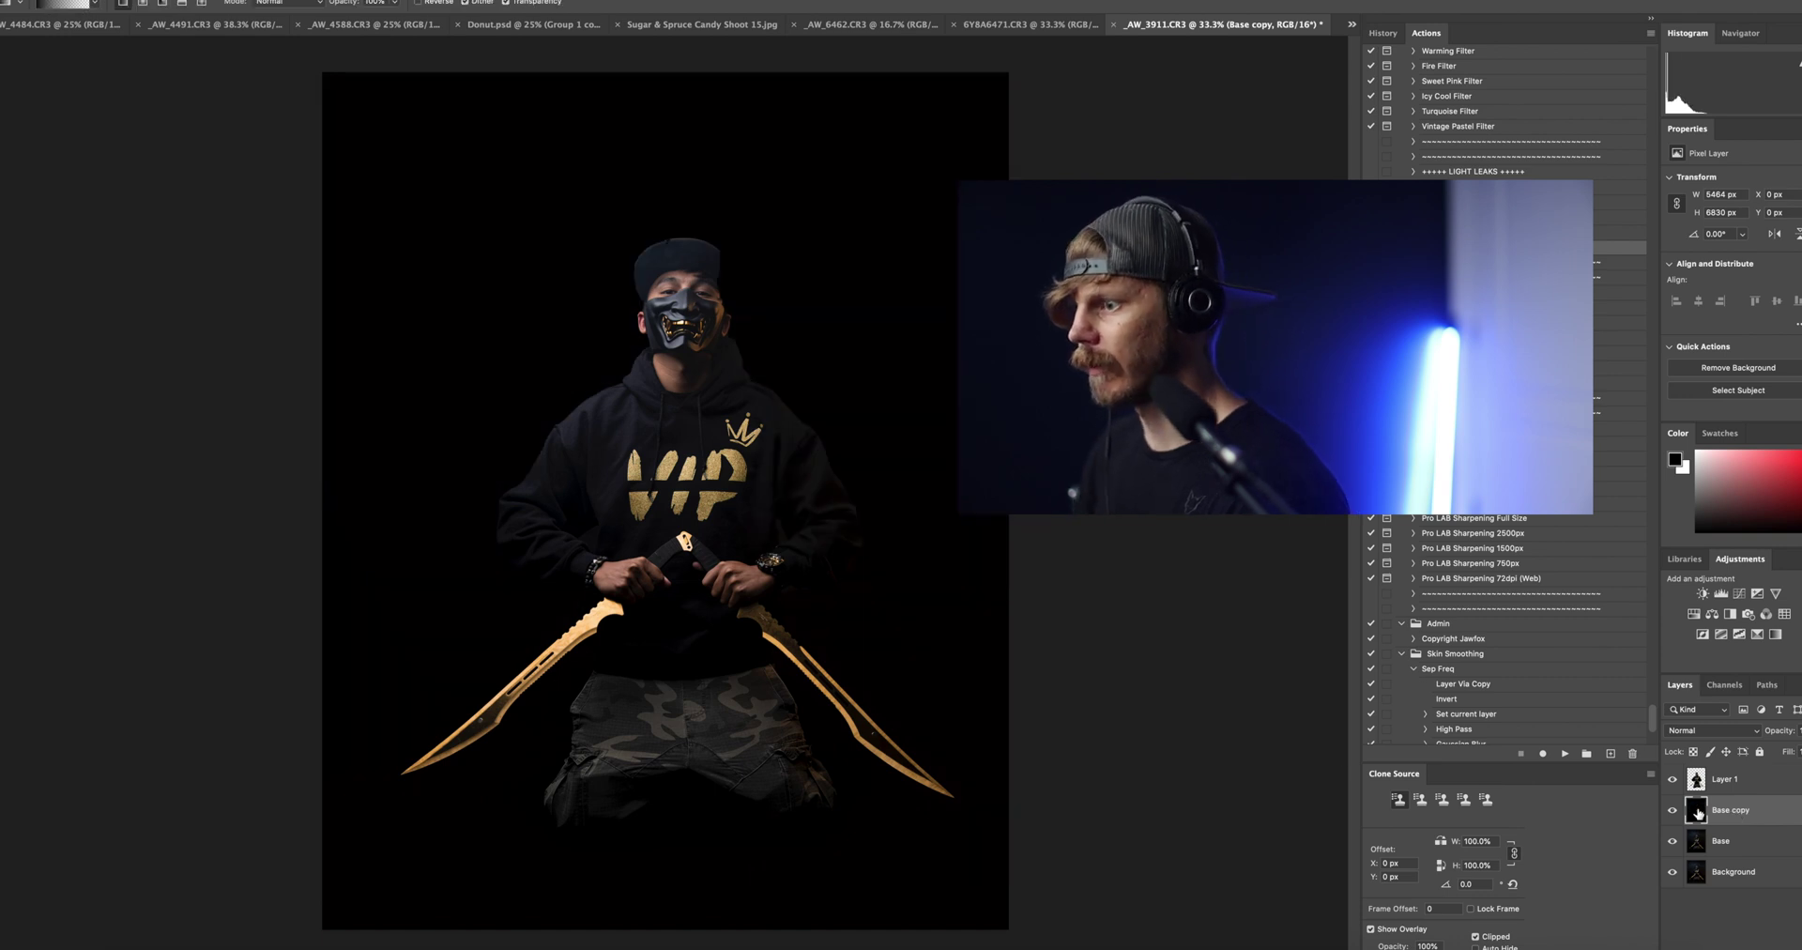
{"action": "left_click", "coordinate": [1673, 810]}
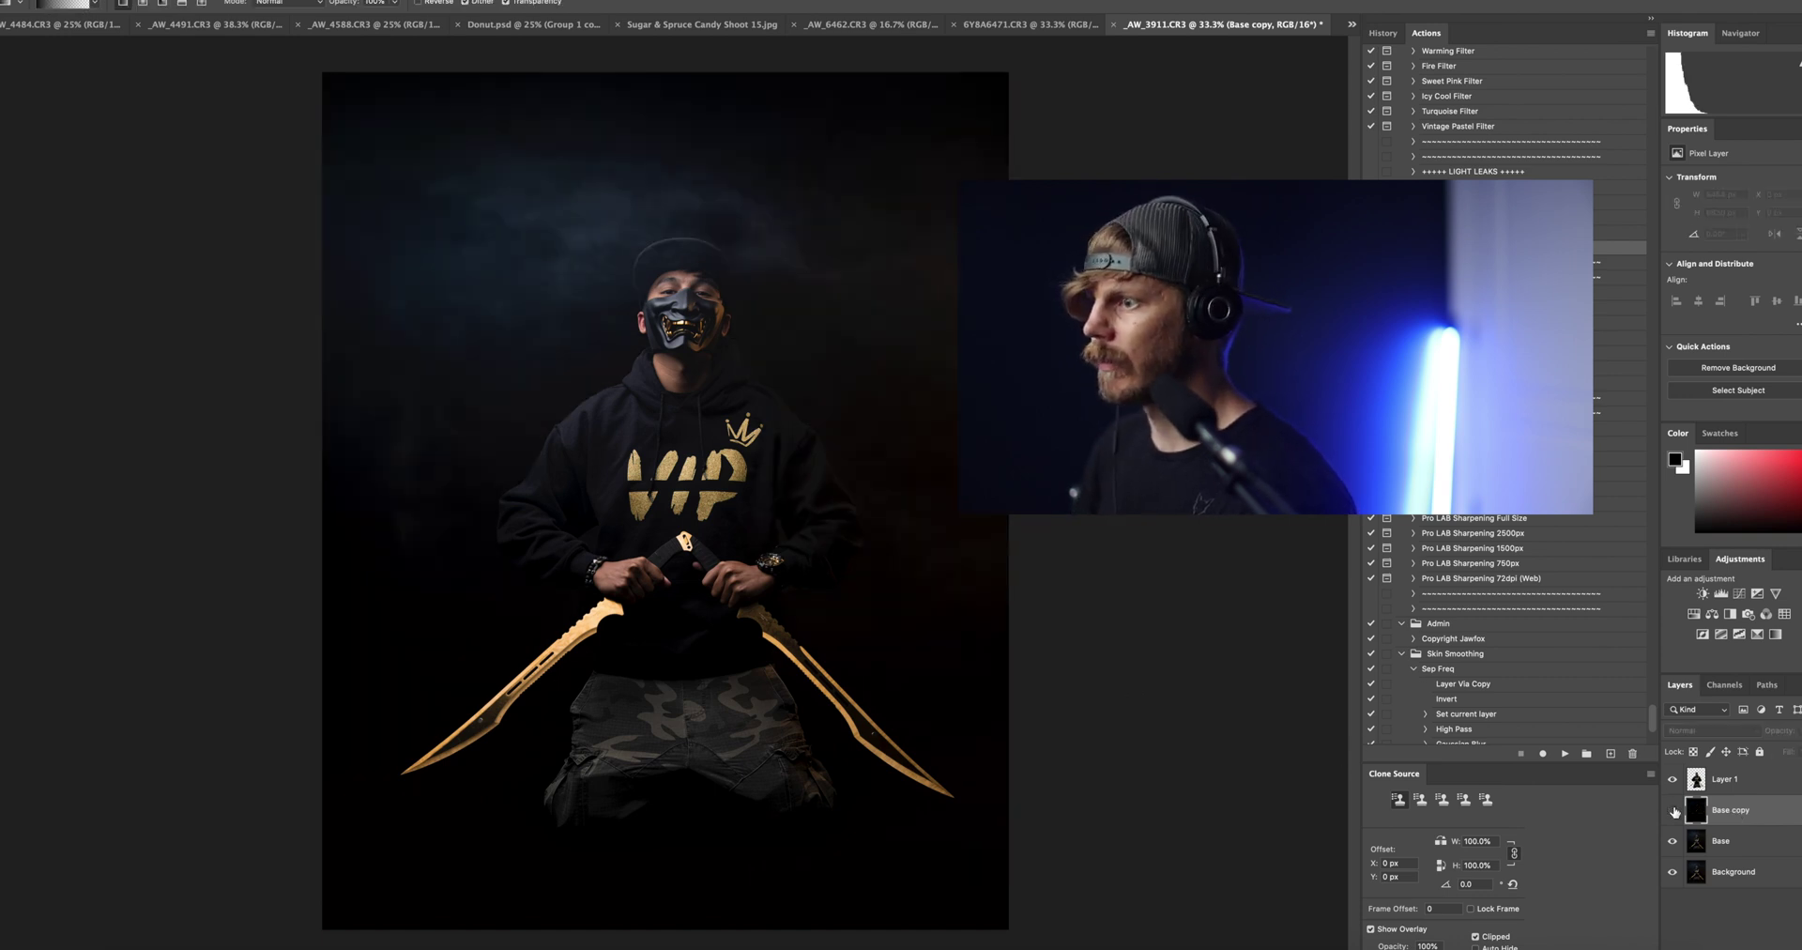
{"action": "left_click", "coordinate": [1673, 810]}
{"action": "left_click", "coordinate": [1672, 810]}
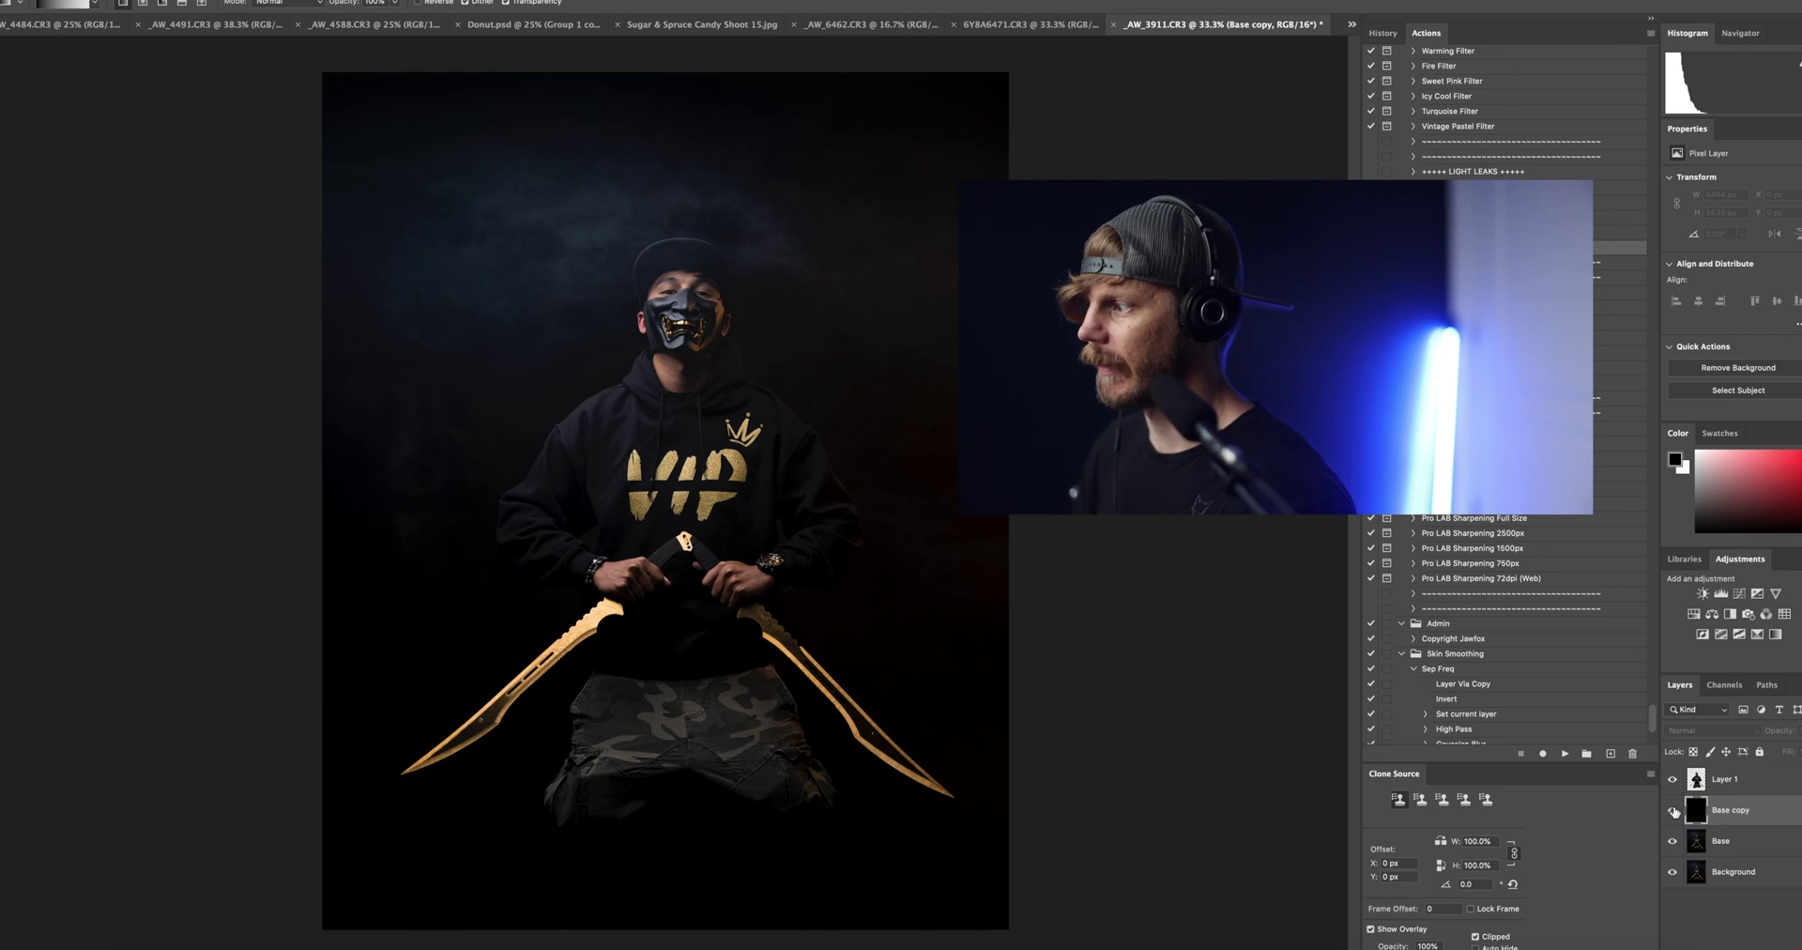
{"action": "left_click", "coordinate": [1672, 810]}
{"action": "left_click", "coordinate": [1673, 810]}
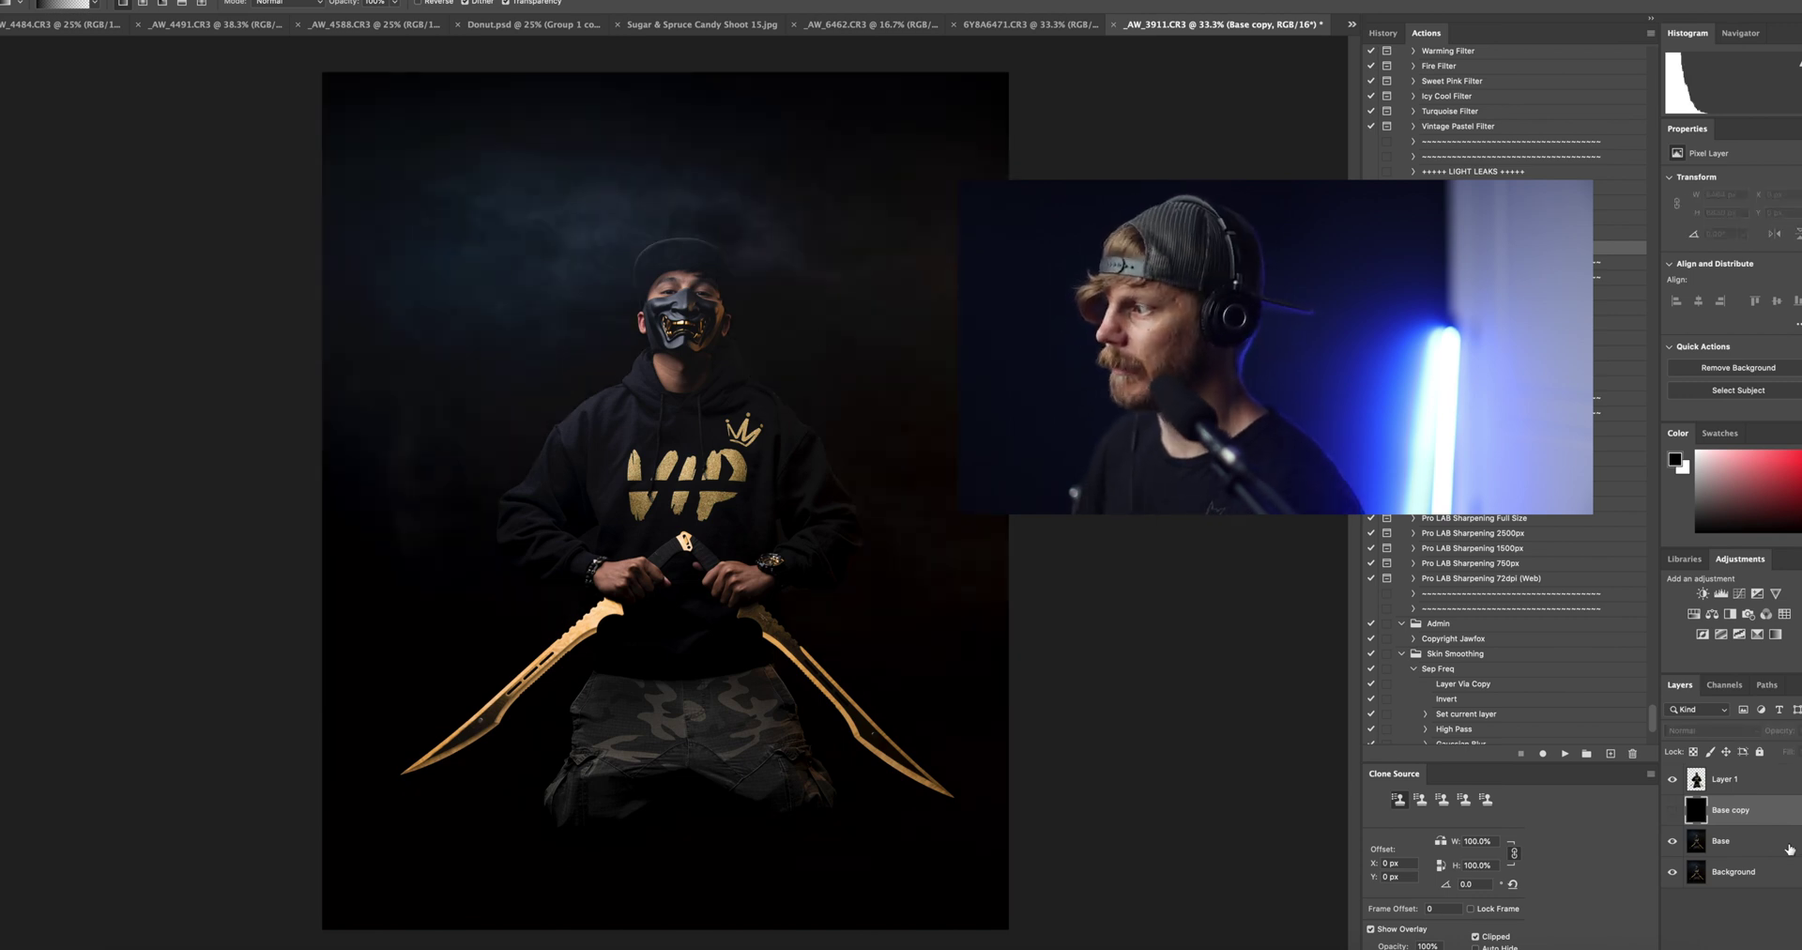
{"action": "key", "text": "Delete"}
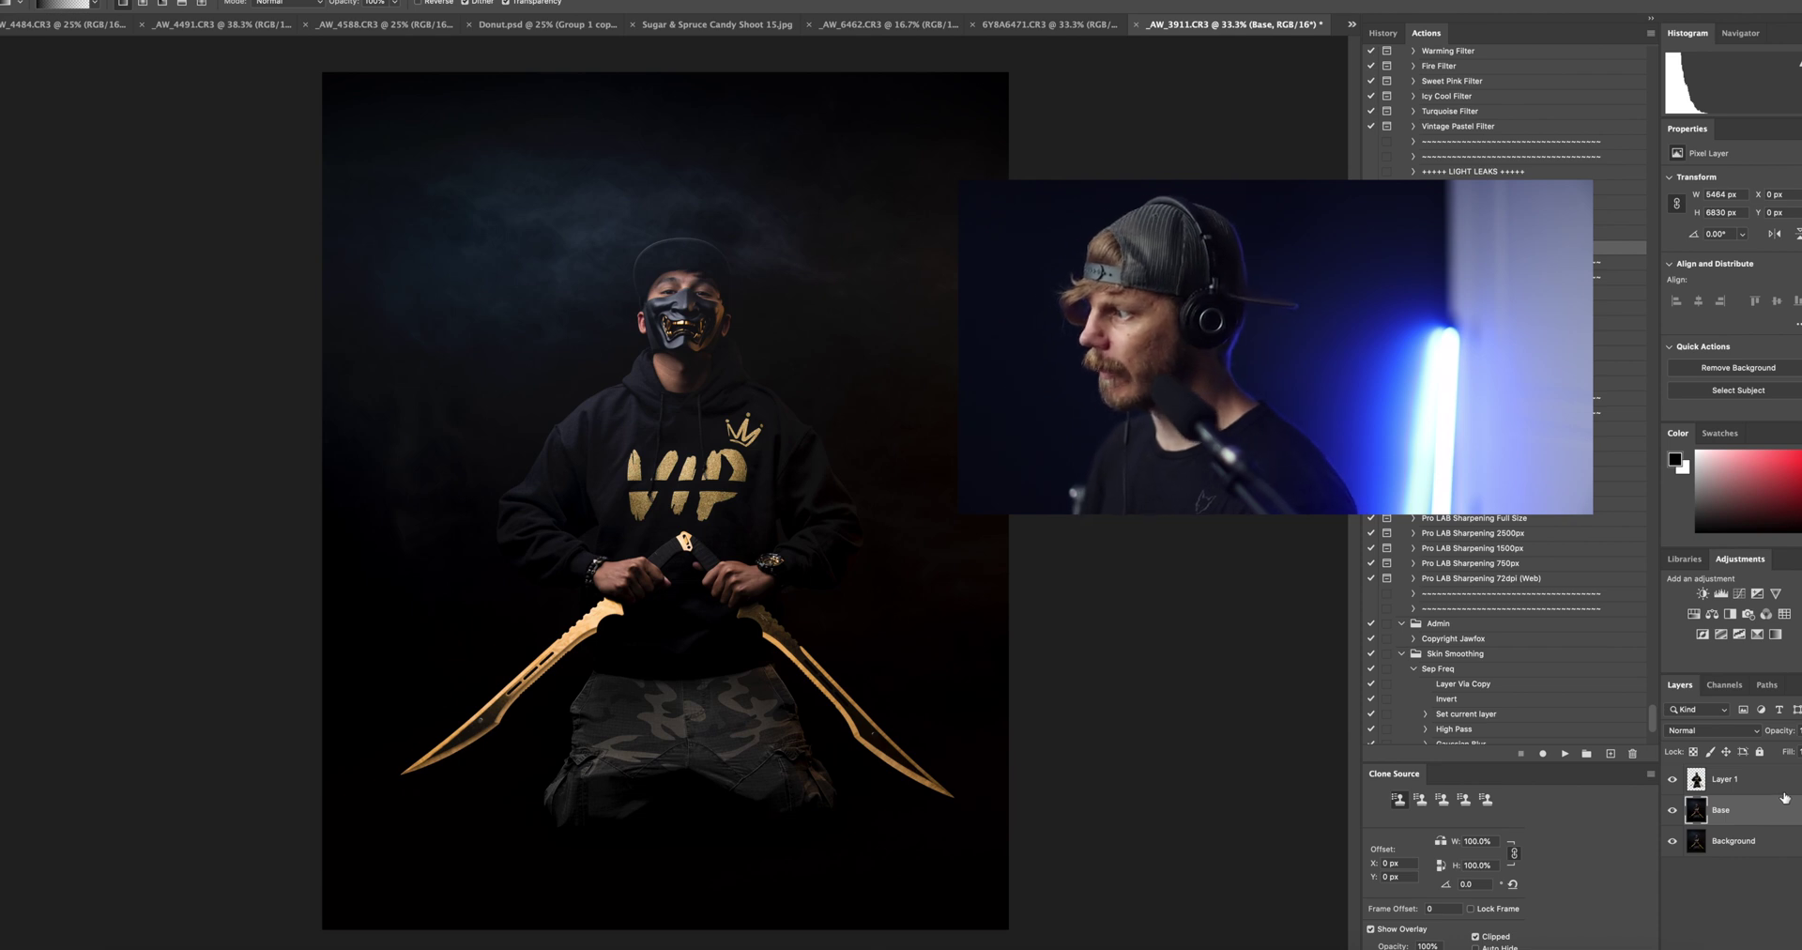
{"action": "left_click", "coordinate": [1774, 783]}
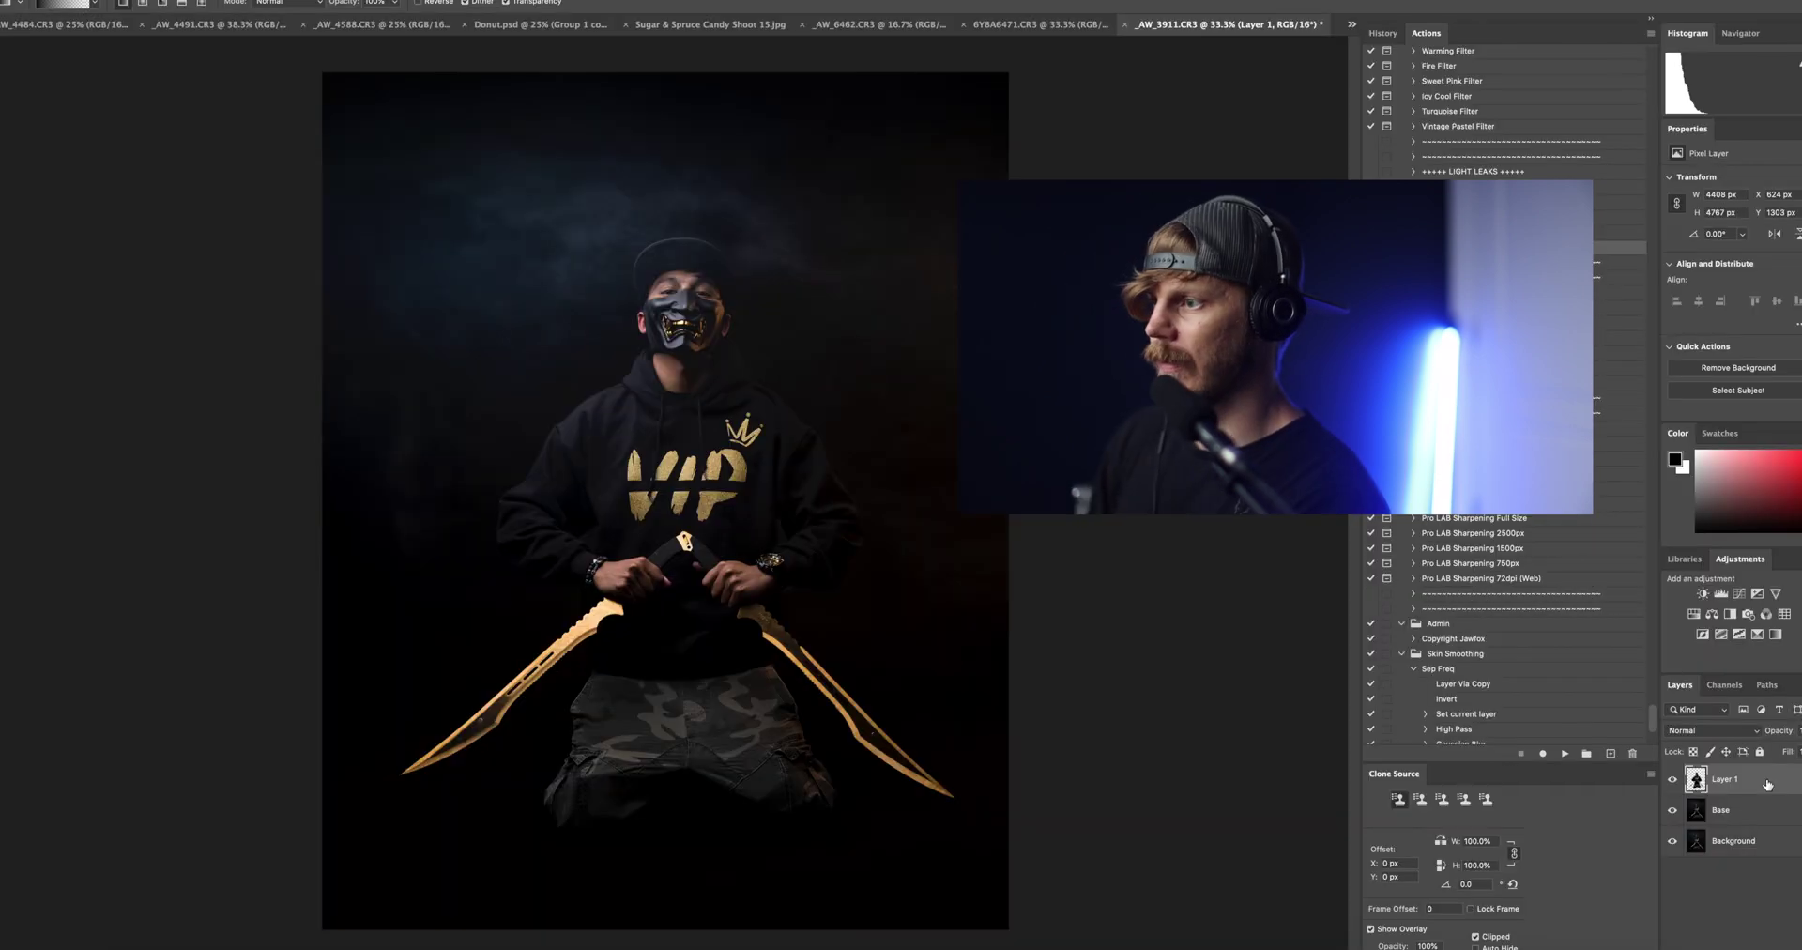
Flip Layer 1's subject copy vertically and move it below the figure as a reflection
{"action": "key", "text": "ctrl+t"}
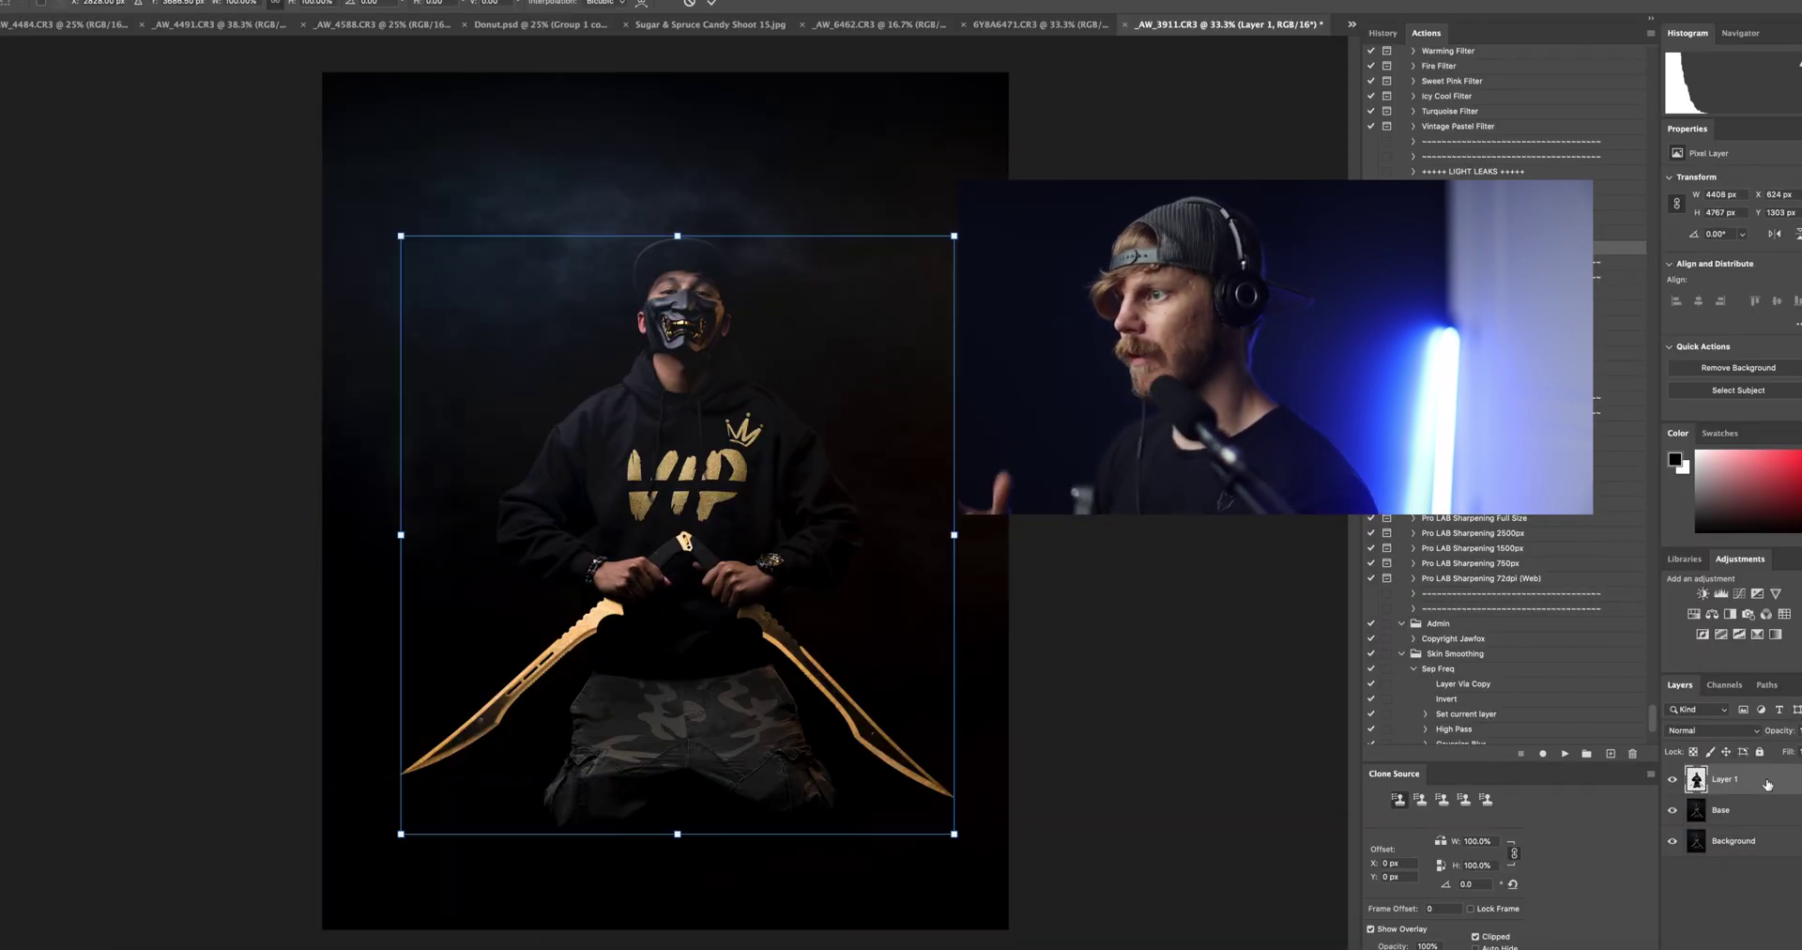
{"action": "right_click", "coordinate": [741, 407]}
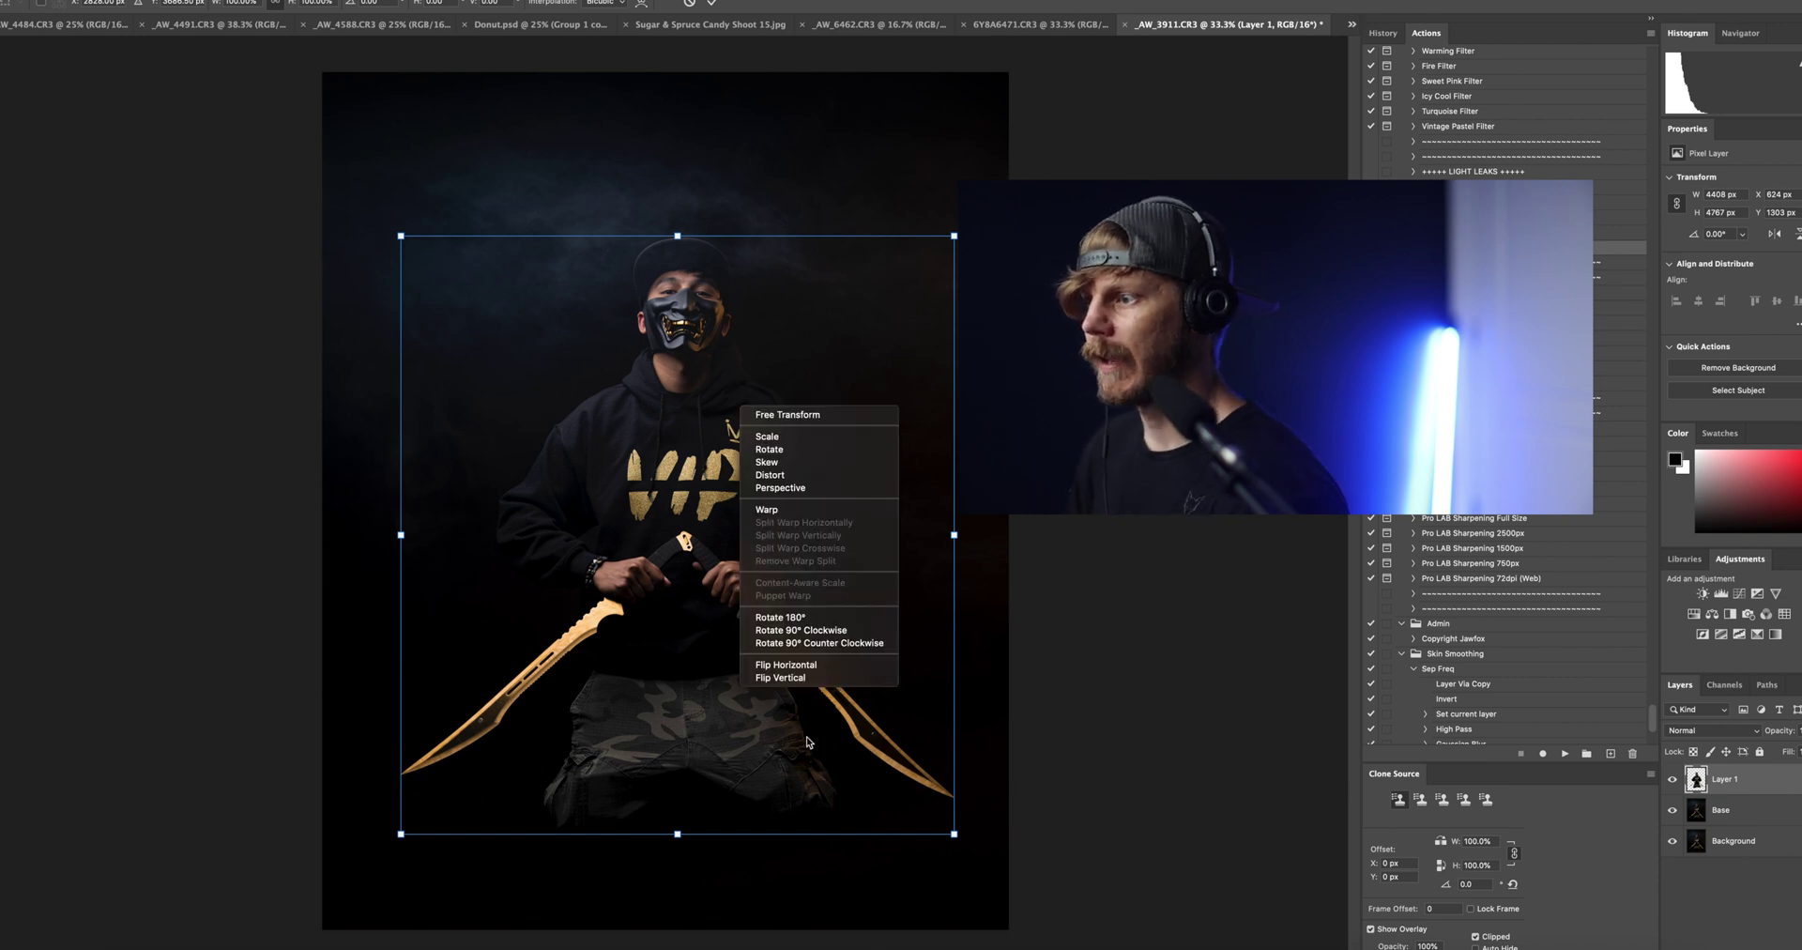
{"action": "left_click", "coordinate": [813, 680]}
{"action": "left_click_drag", "start_coordinate": [682, 364], "coordinate": [669, 947]}
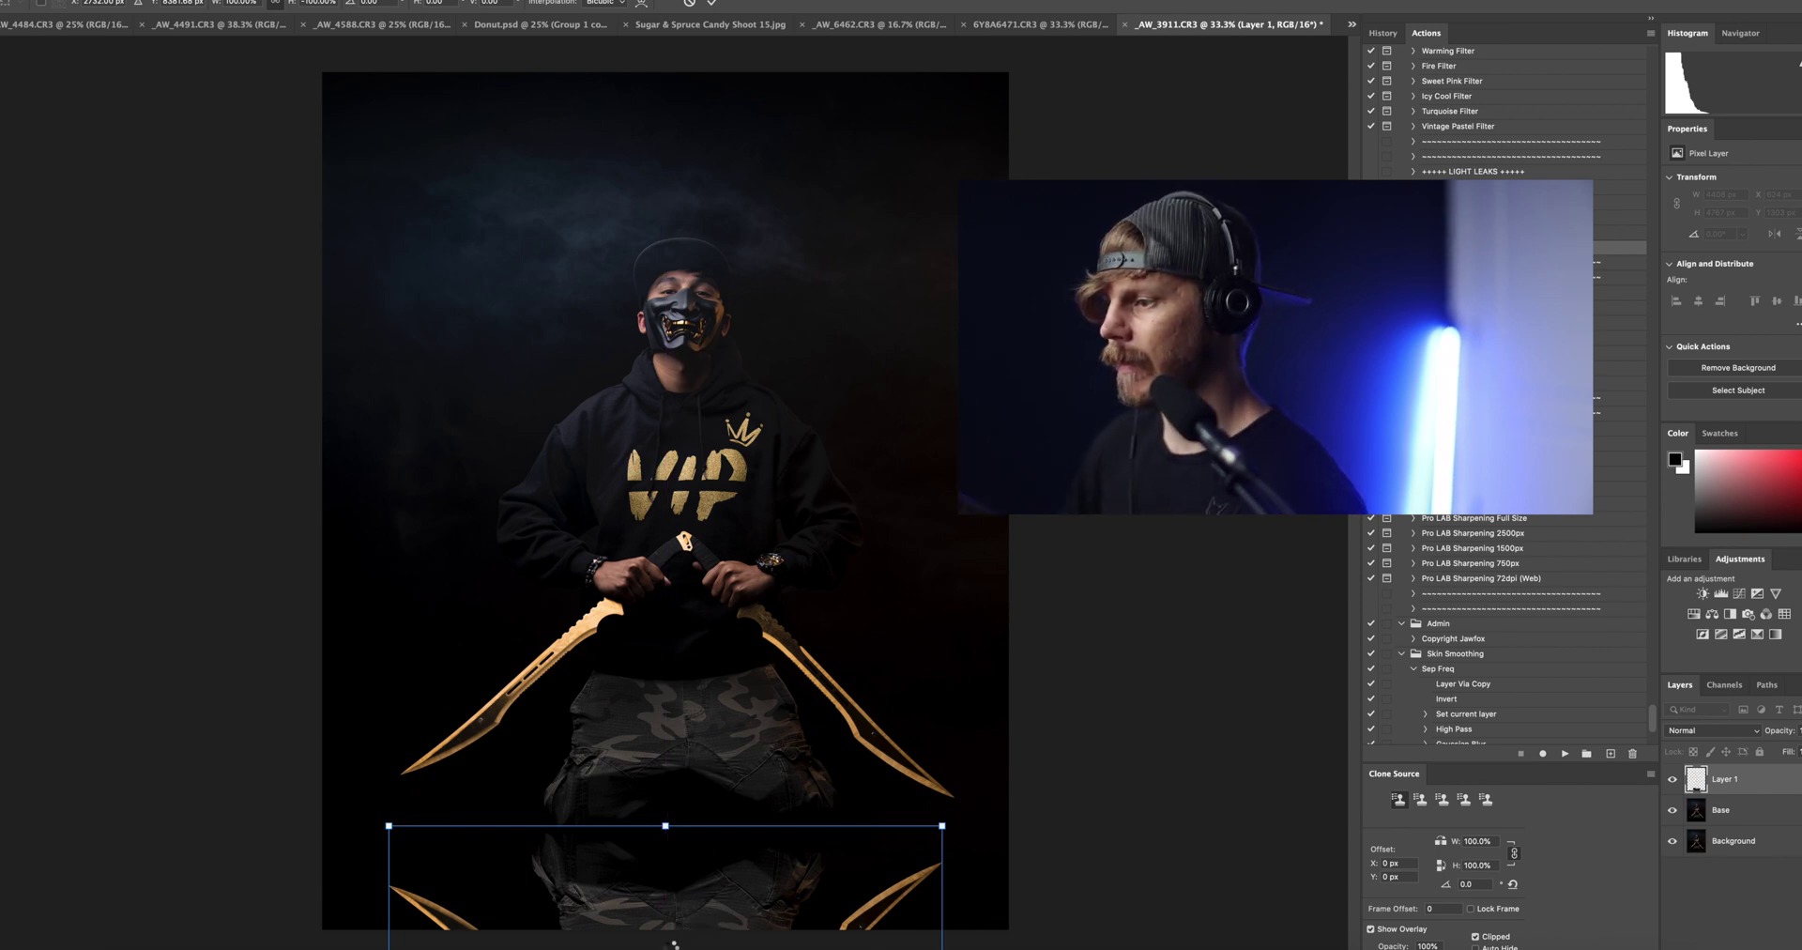
{"action": "key", "text": "Return"}
{"action": "key", "text": "g"}
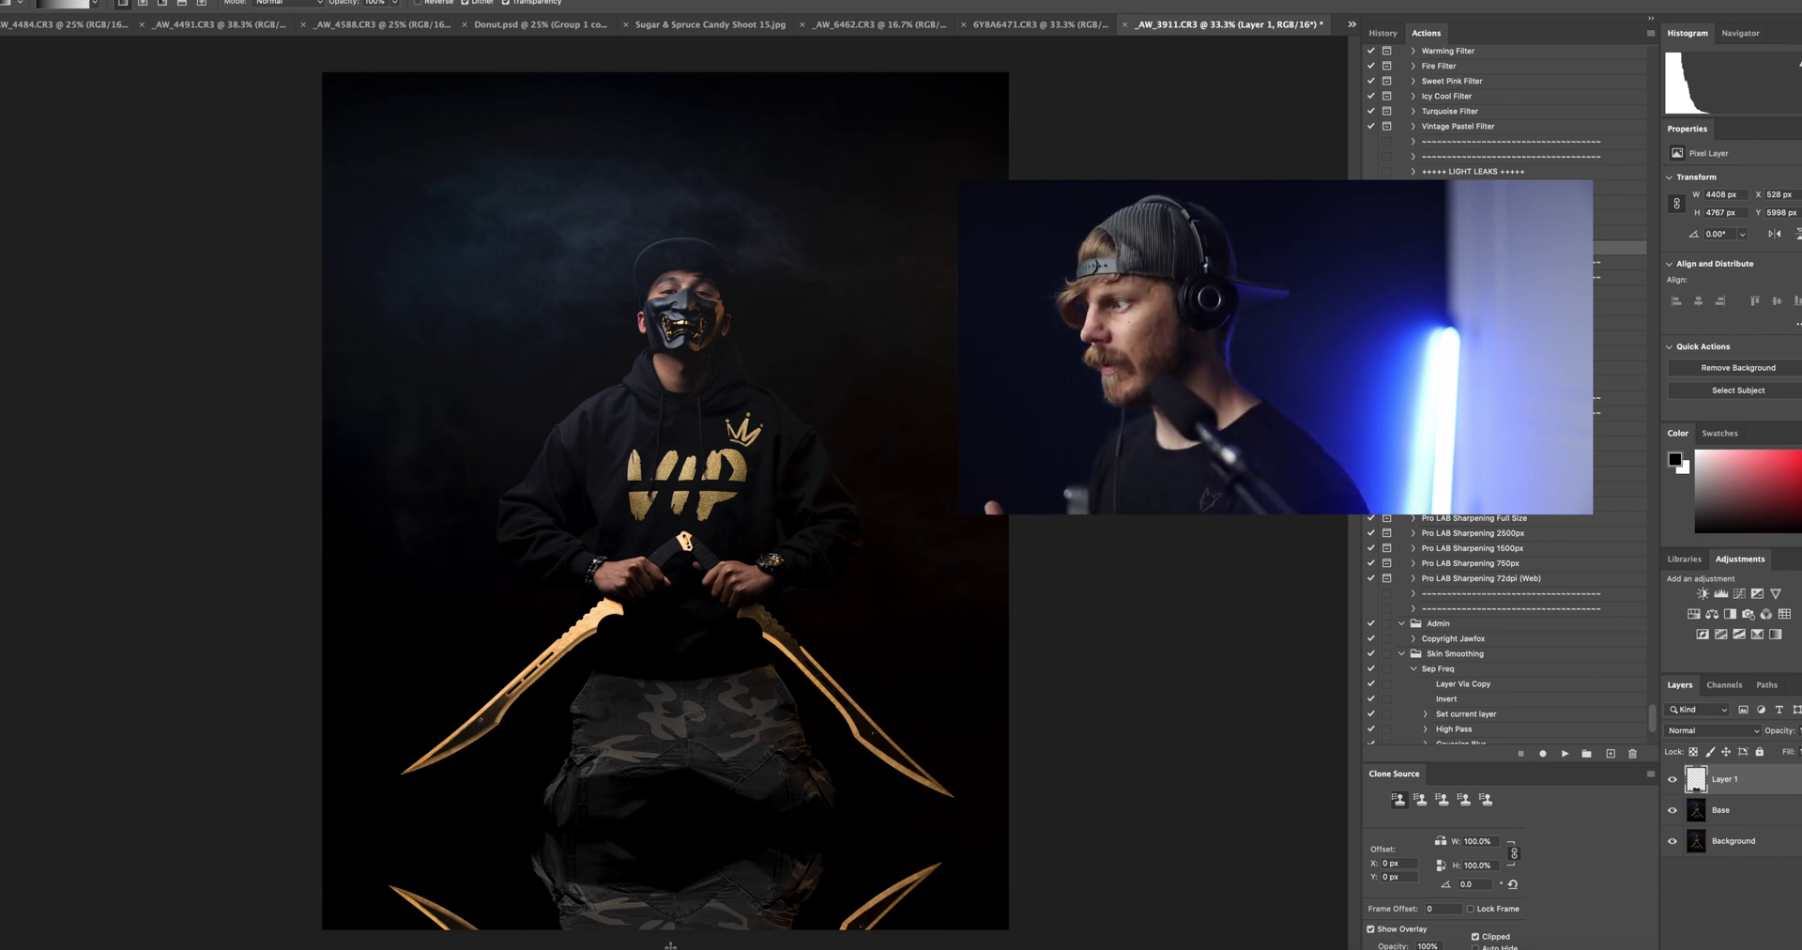
Set Layer 1's blend mode to Screen so the reflection fades into the floor
{"action": "left_click", "coordinate": [1708, 731]}
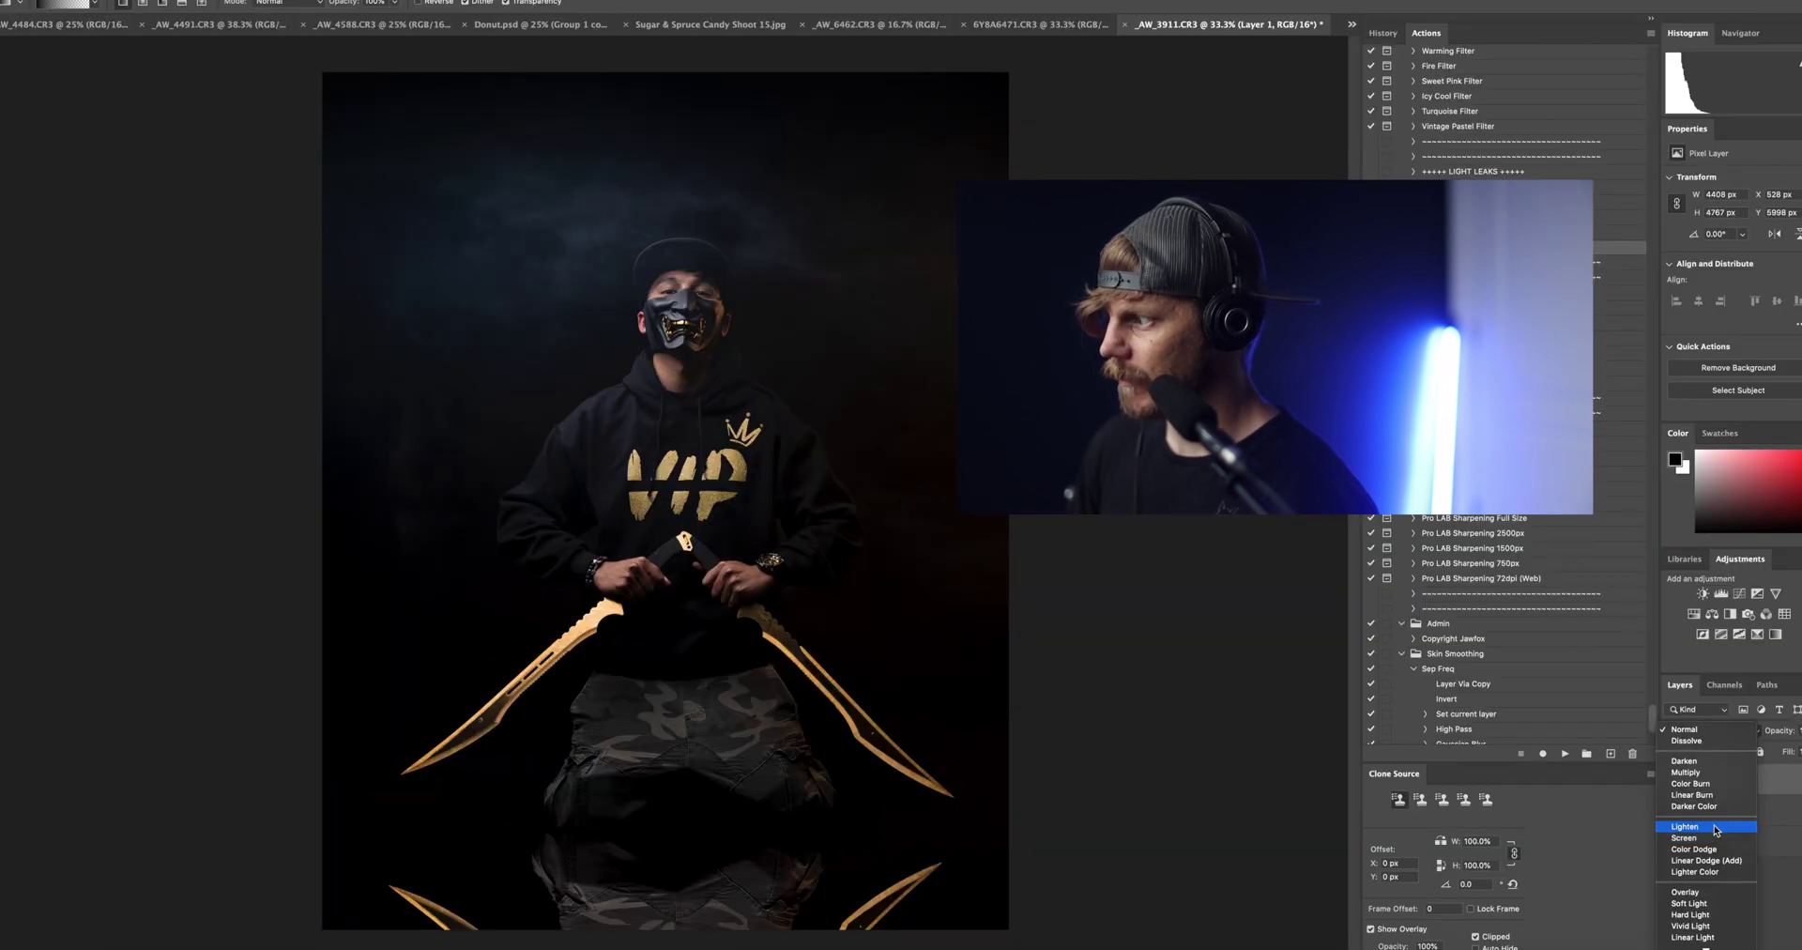
{"action": "left_click", "coordinate": [1714, 838]}
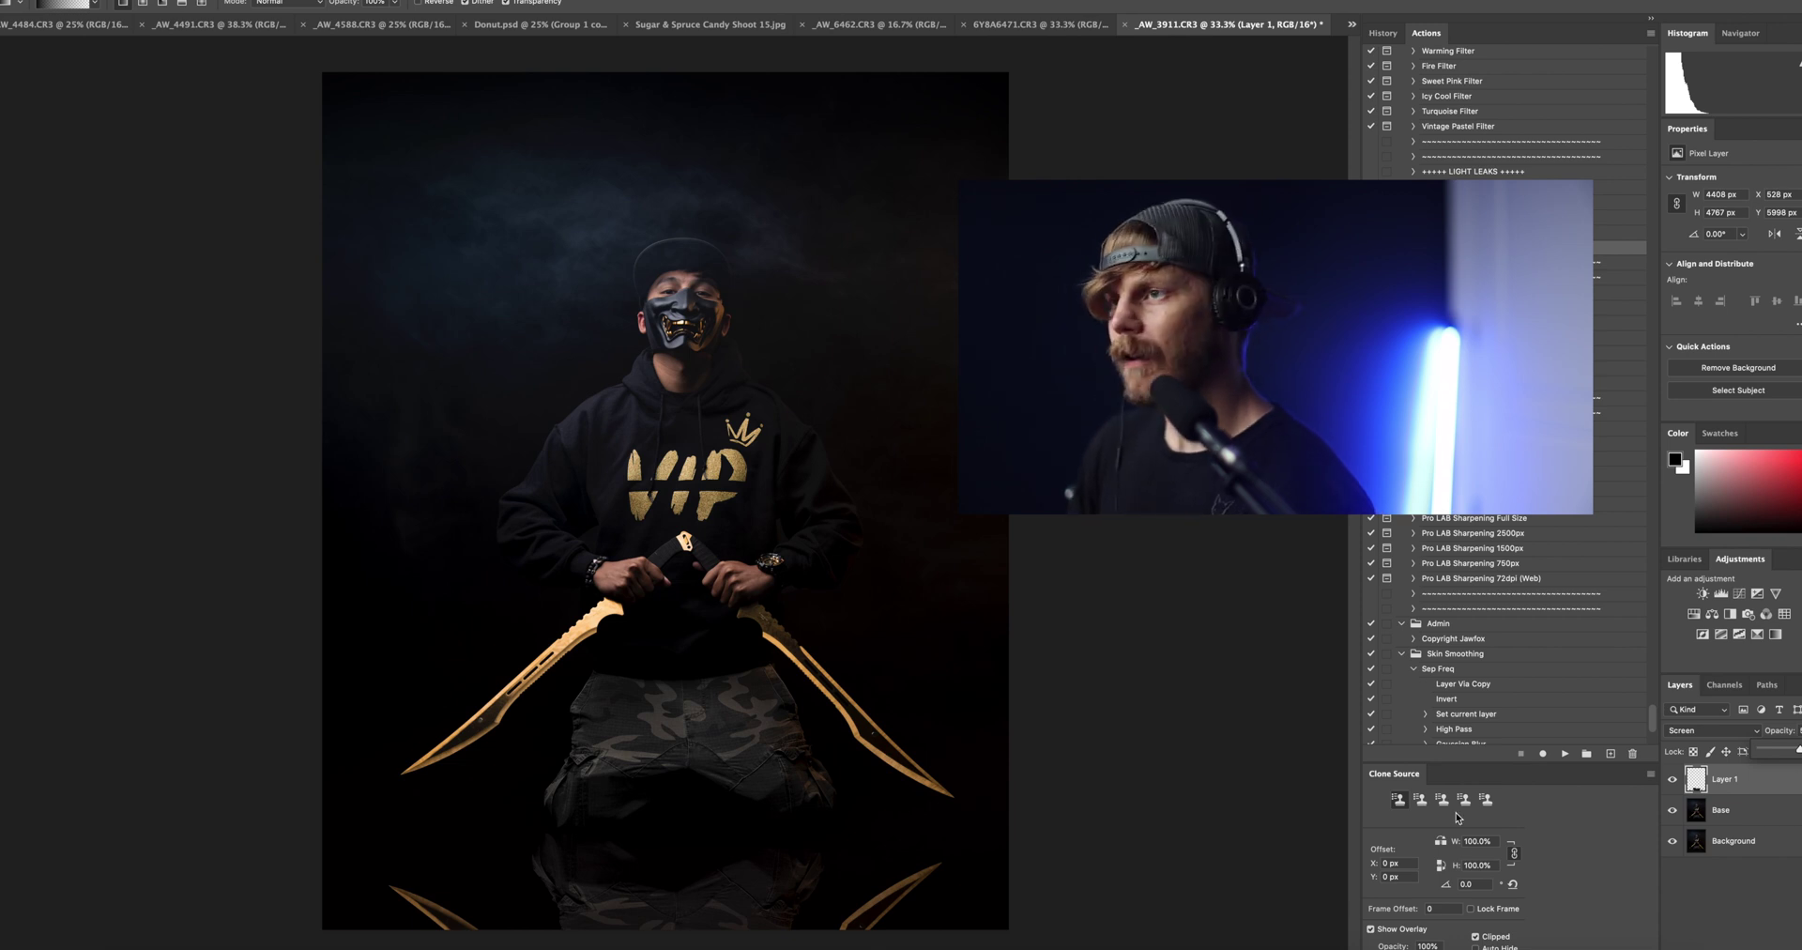
{"action": "left_click", "coordinate": [286, 0]}
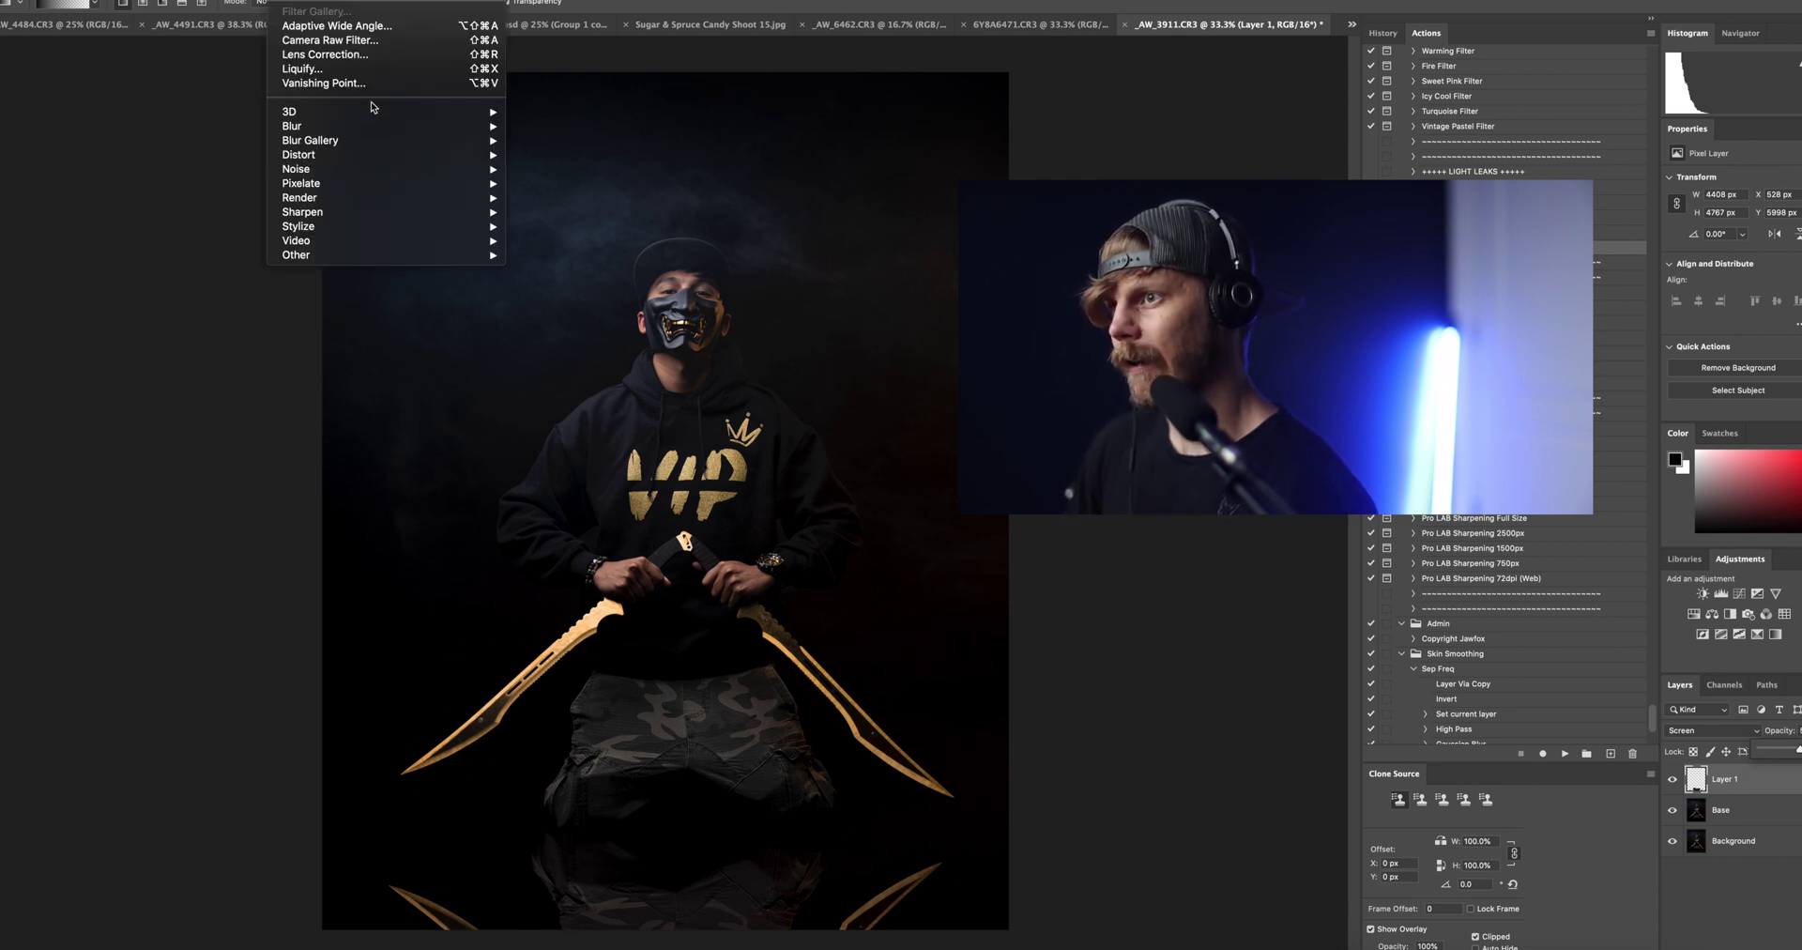
Soften the mirrored reflection with a 26.1-pixel Gaussian Blur
{"action": "mouse_move", "coordinate": [376, 127]}
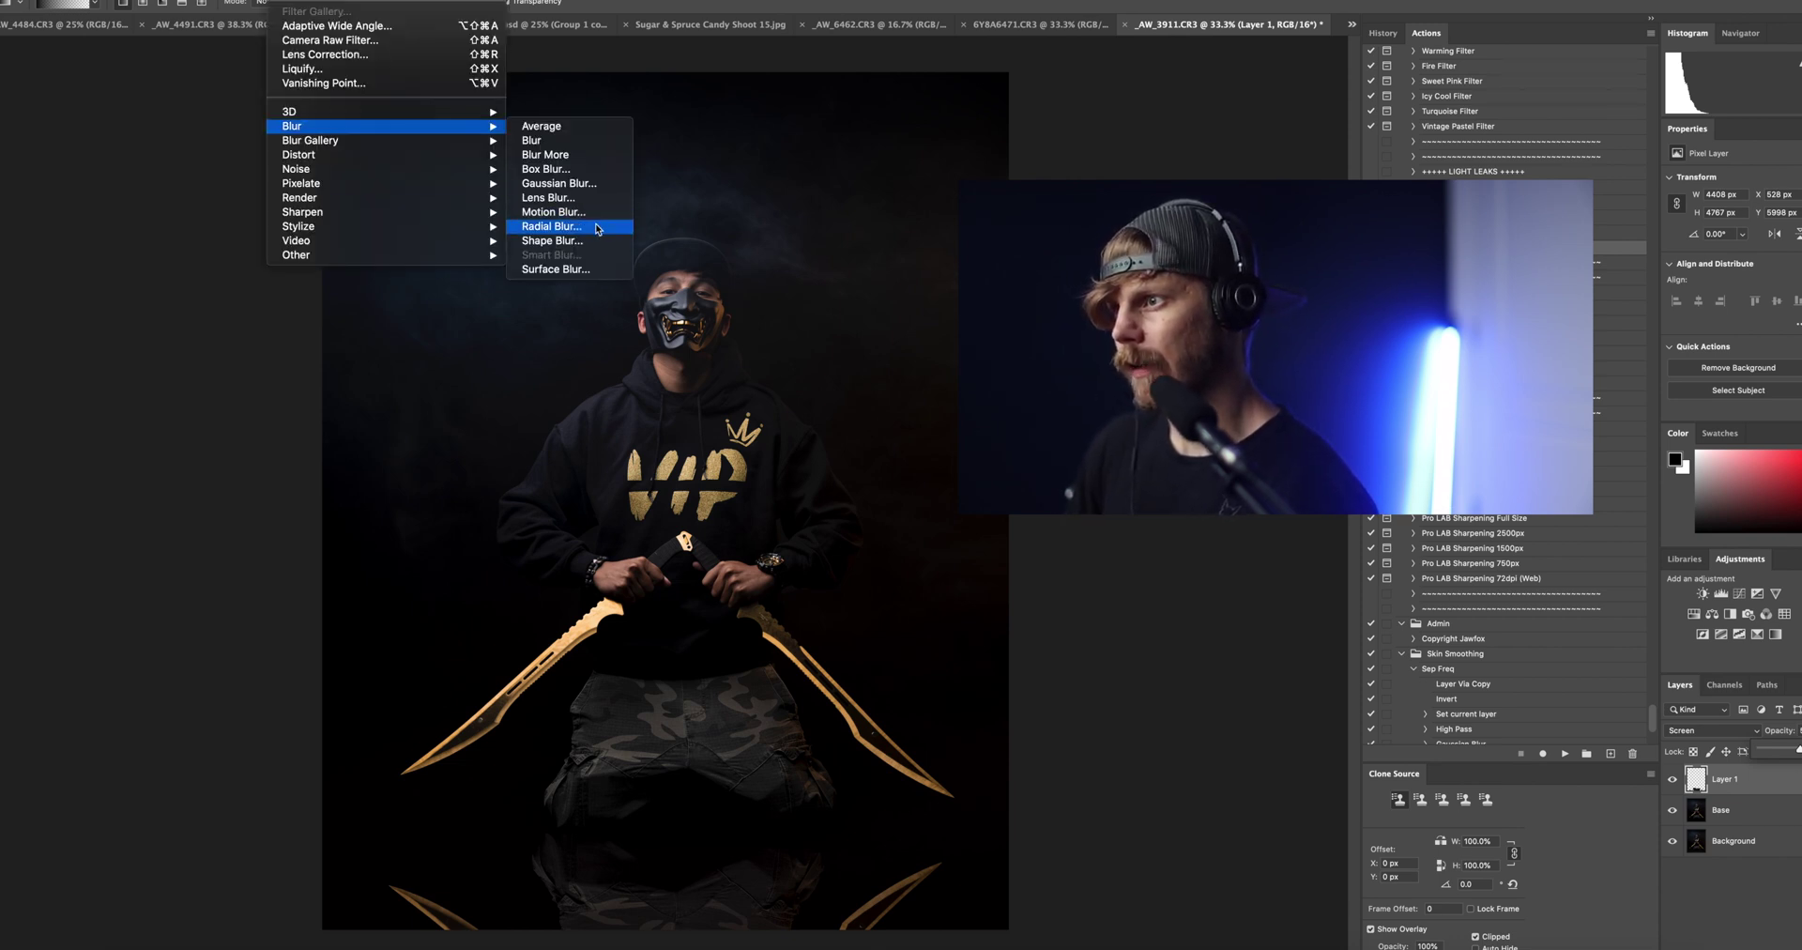
{"action": "left_click", "coordinate": [555, 183]}
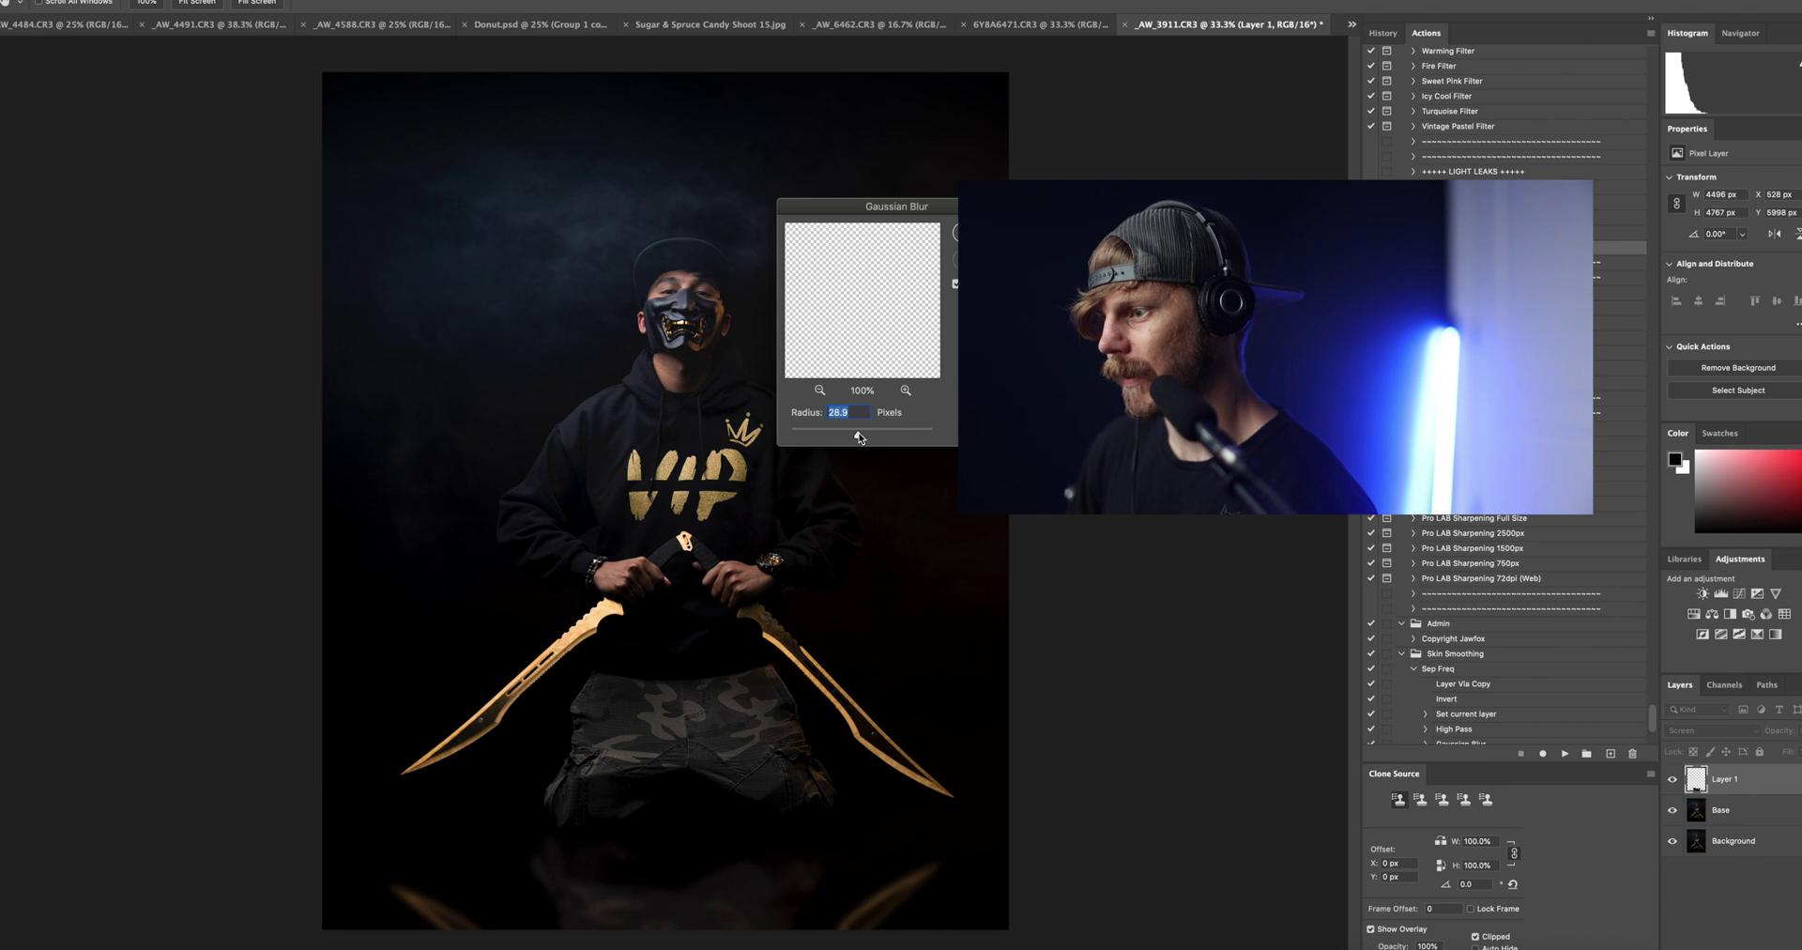
{"action": "left_click_drag", "start_coordinate": [854, 436], "coordinate": [858, 433]}
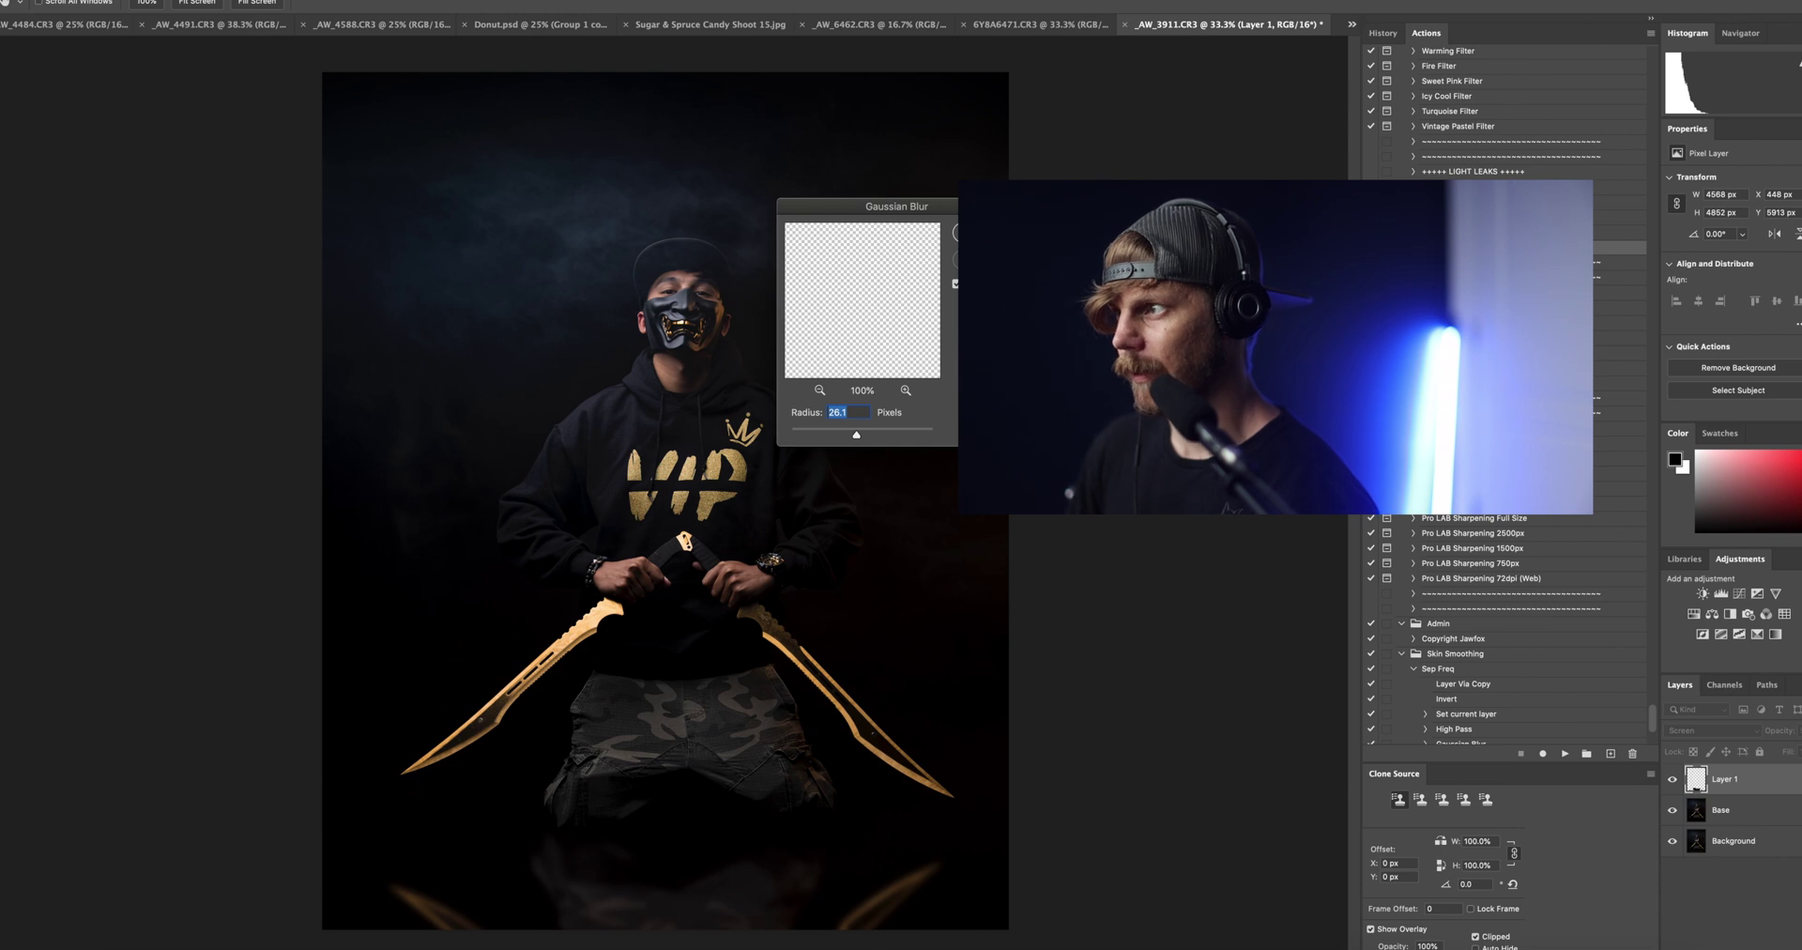
{"action": "key", "text": "Return"}
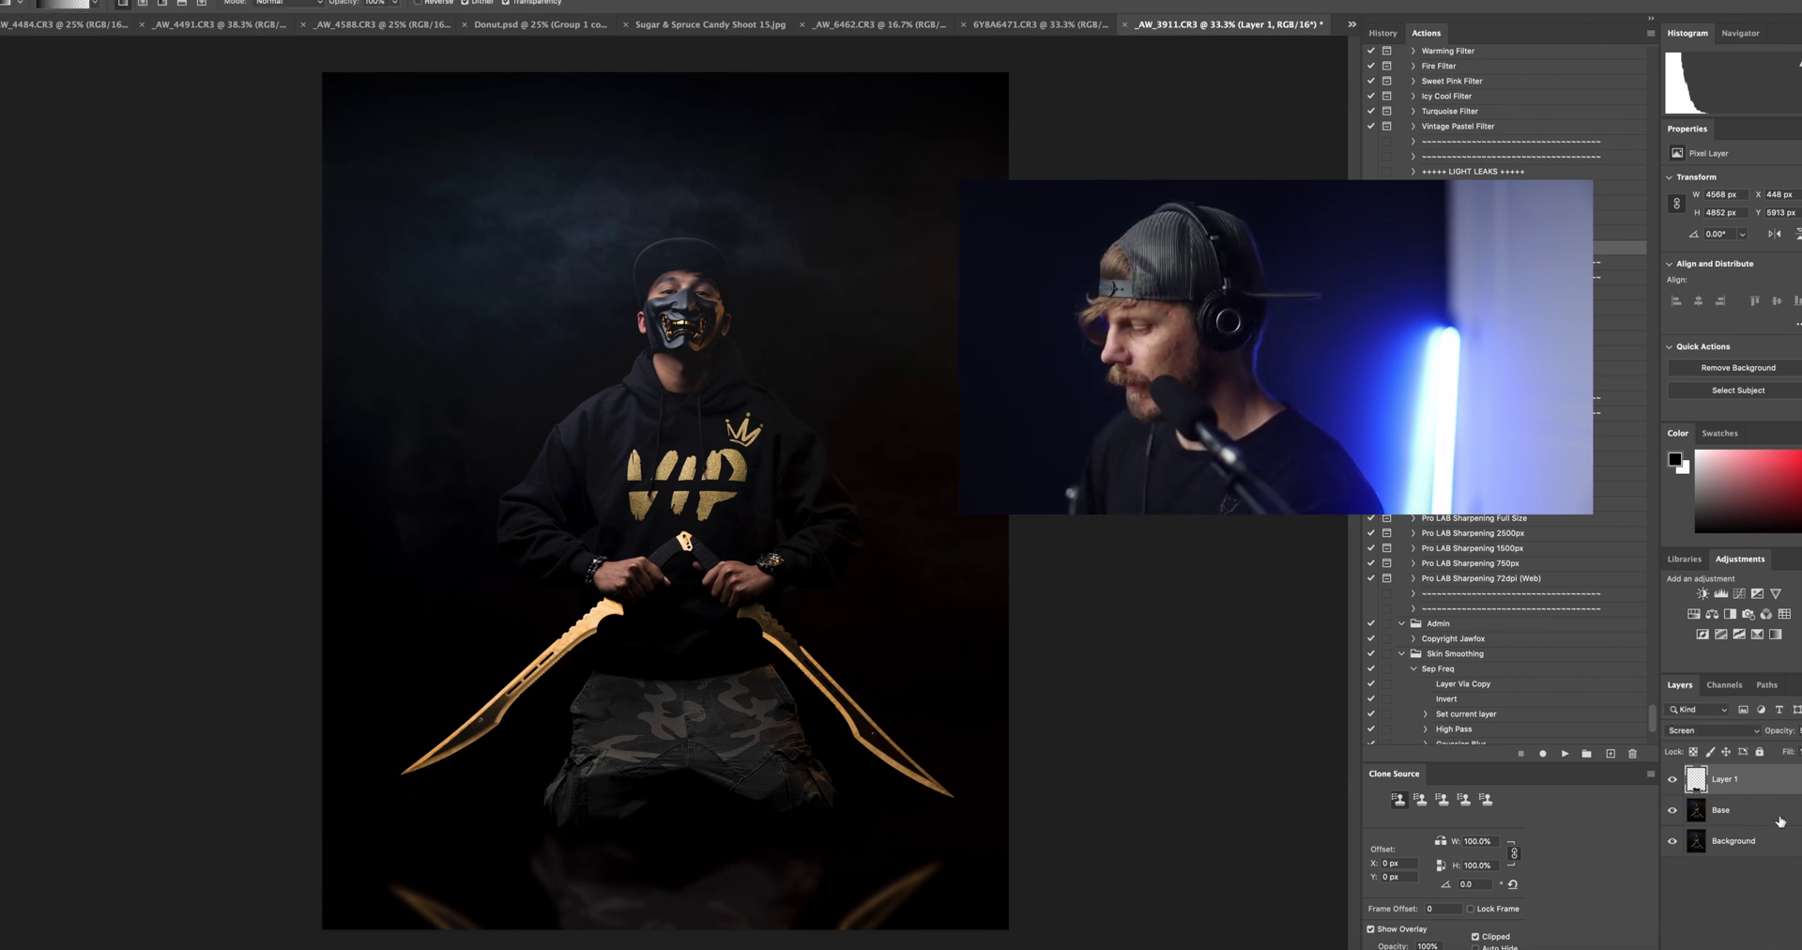
{"action": "left_click", "coordinate": [1744, 837]}
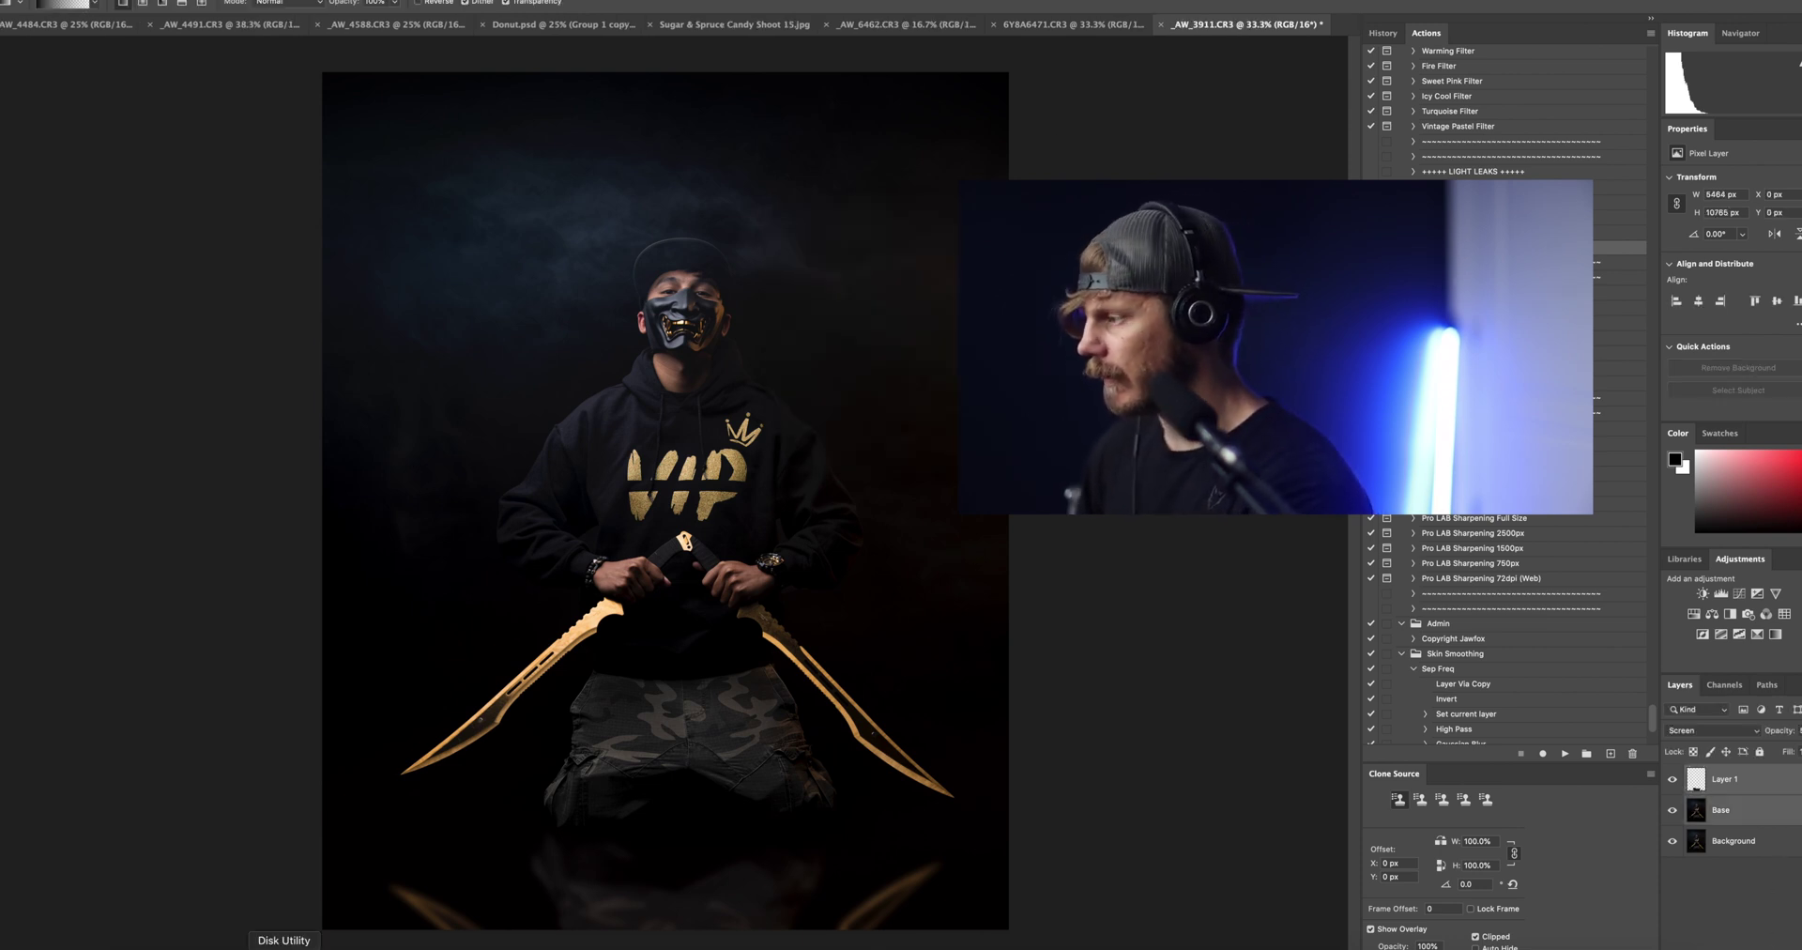
Merge the reflection and Base into Layer 1, then toggle its visibility to compare
{"action": "key", "text": "super+e"}
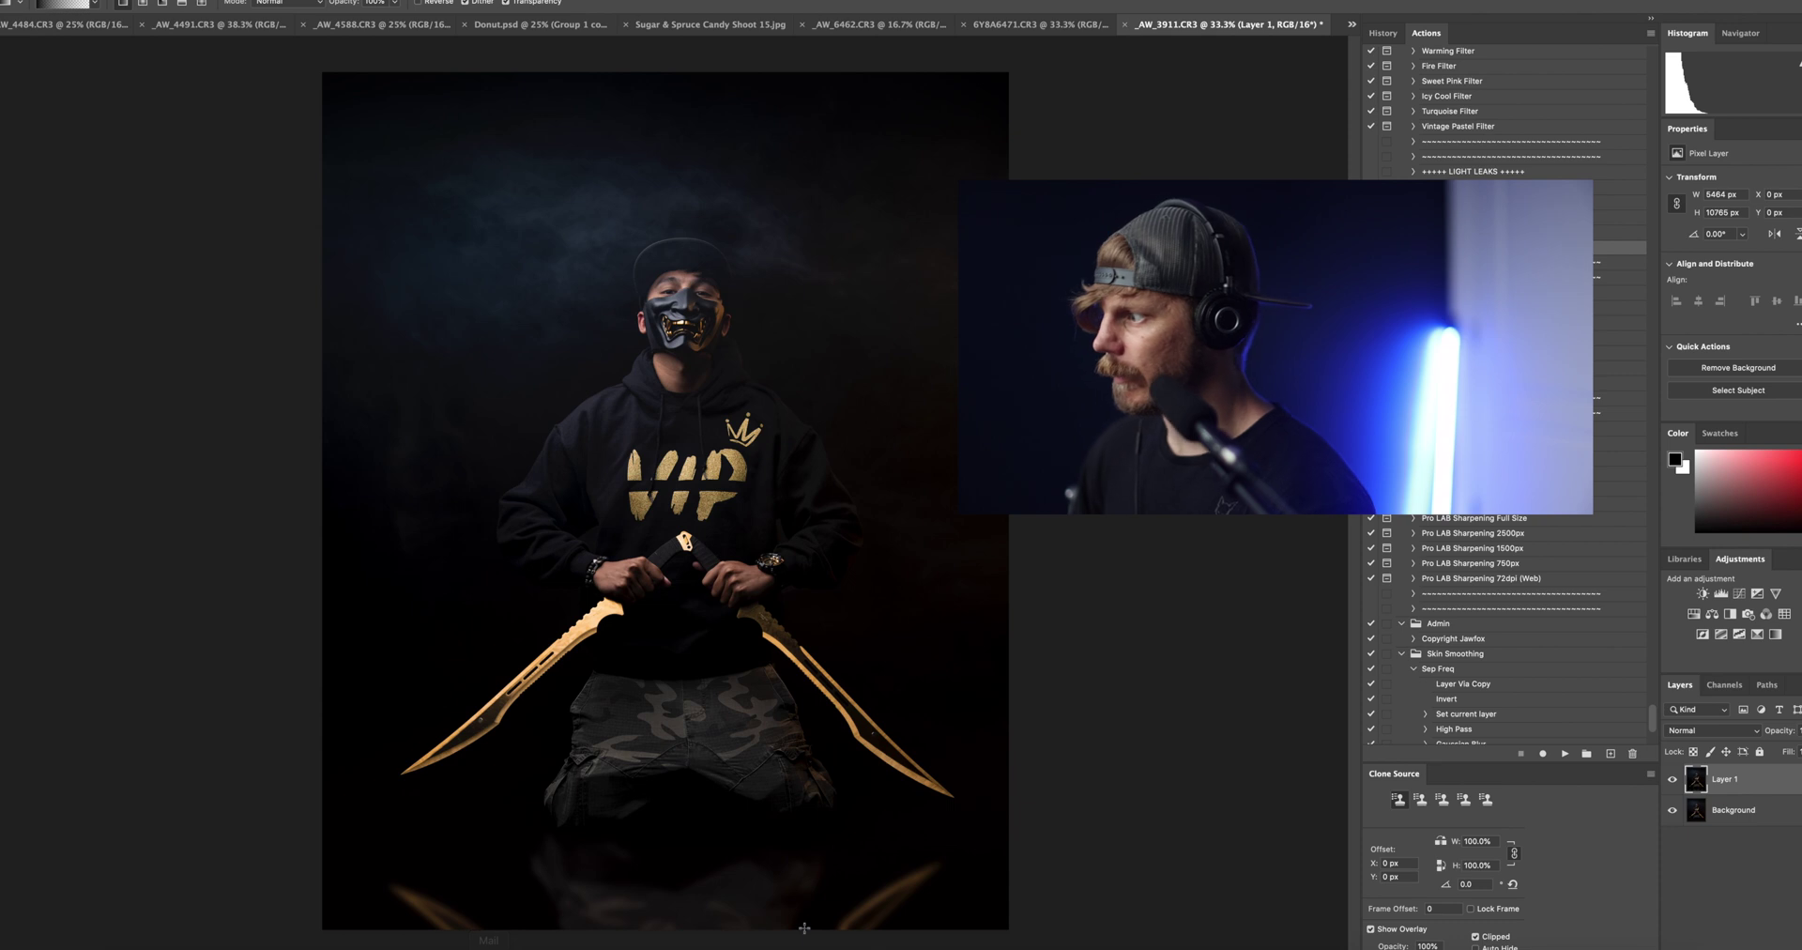
{"action": "left_click", "coordinate": [1675, 783]}
{"action": "left_click", "coordinate": [1673, 782]}
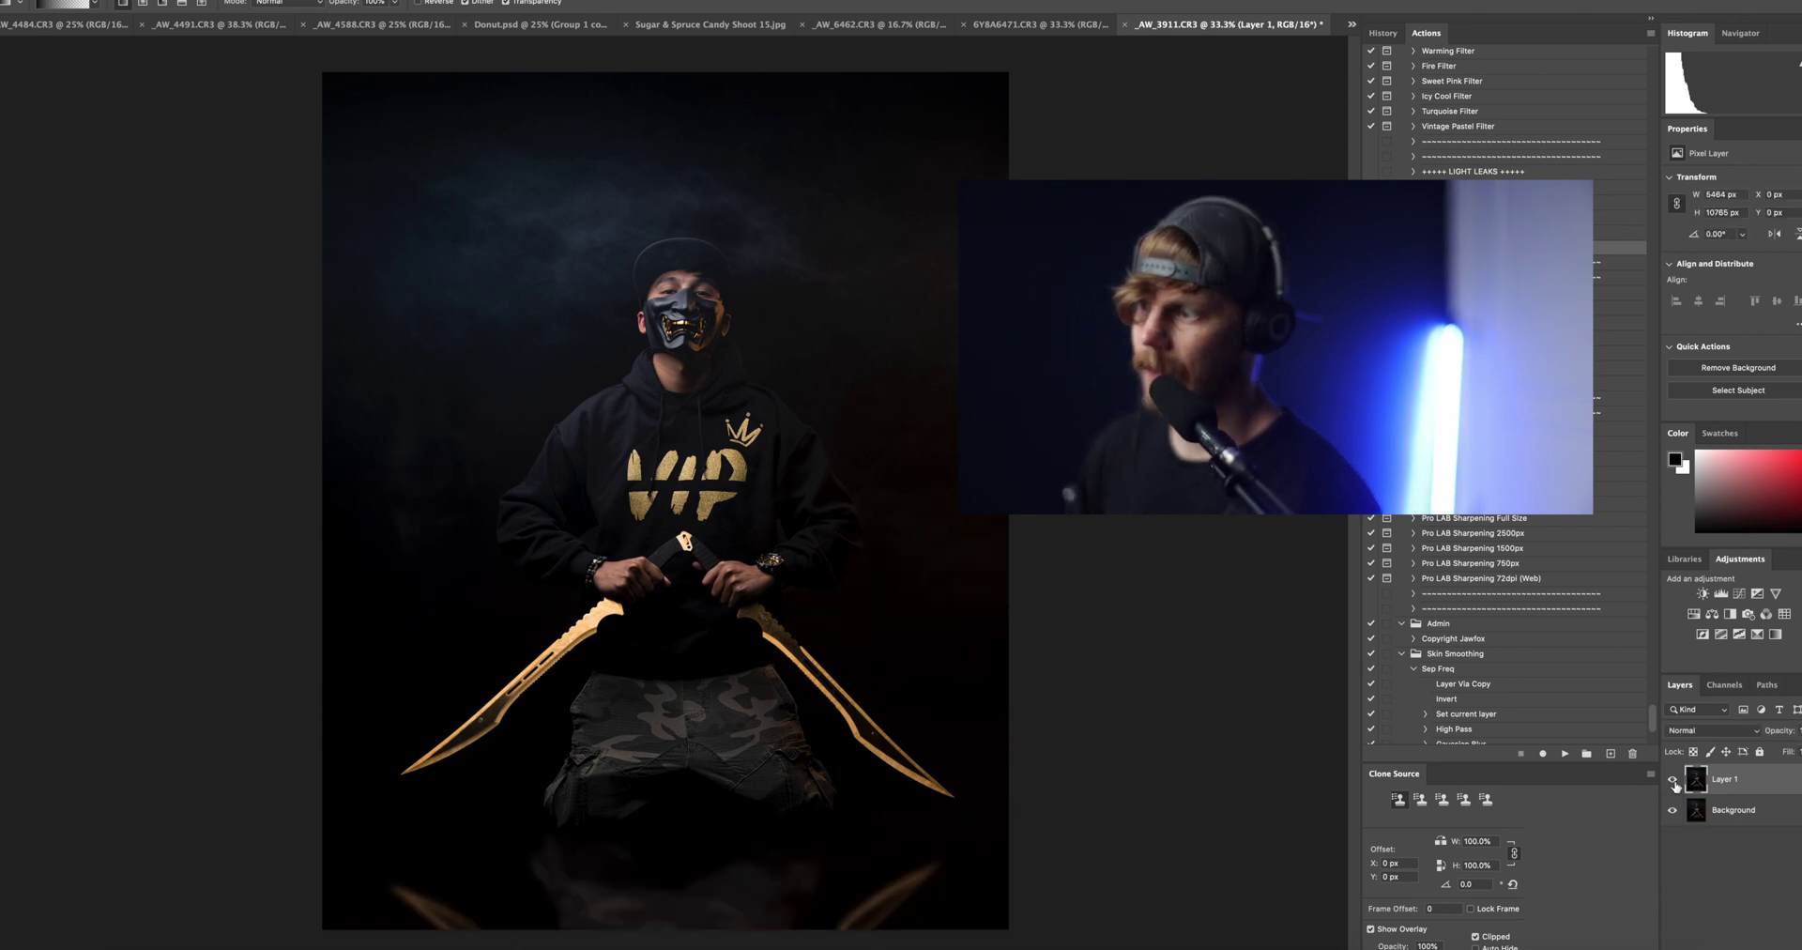